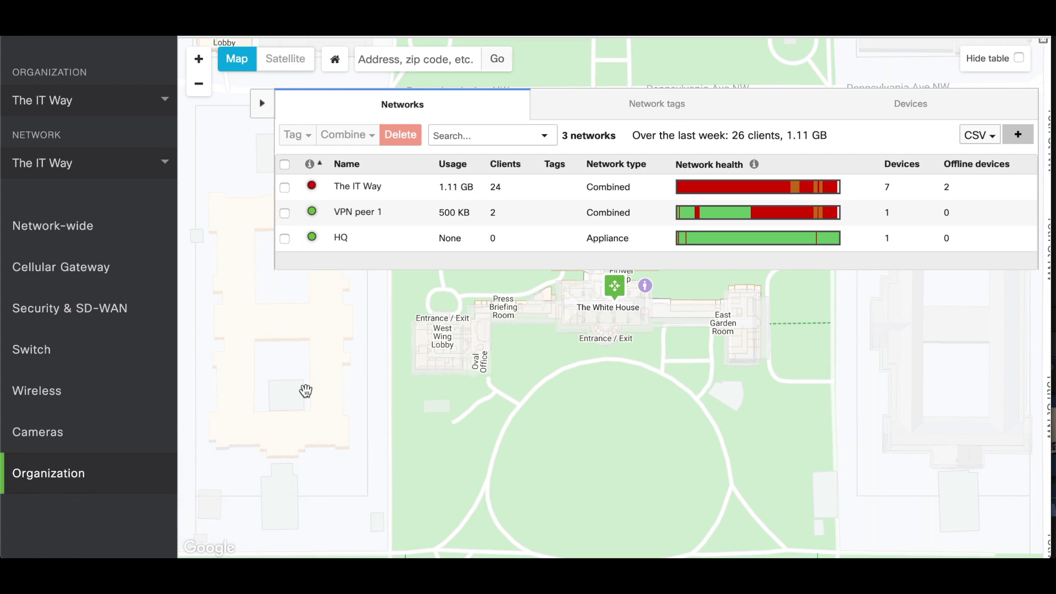
Show the organization overview listing The IT Way, VPN peer 1 and HQ networks
mouse_move(134, 393)
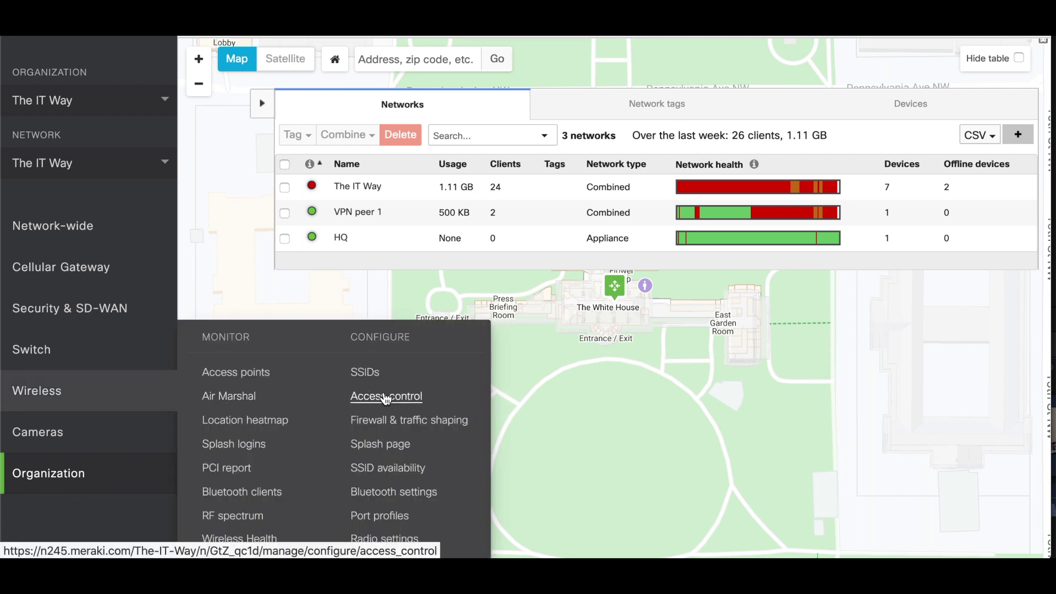
Bring up Access control for the RADIUS WPA2 - enterprise SSID
click(386, 397)
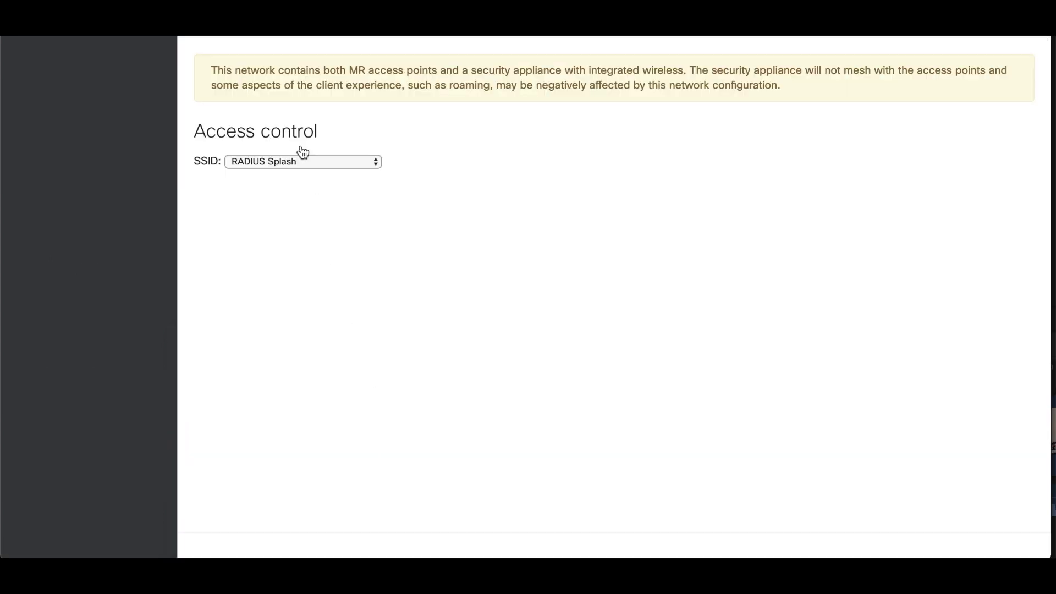
click(290, 160)
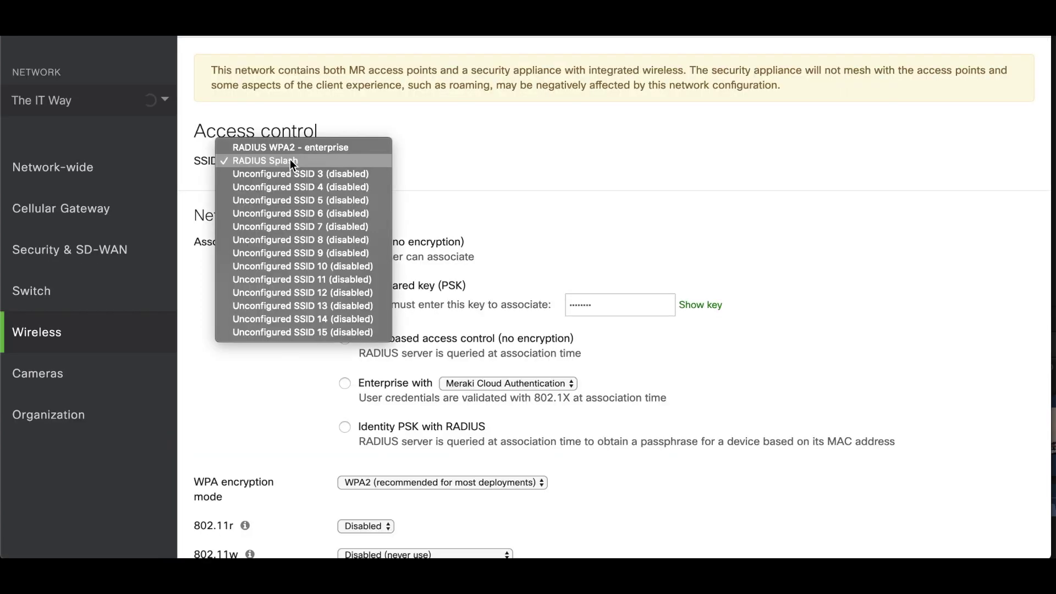
key(Escape)
key(Down)
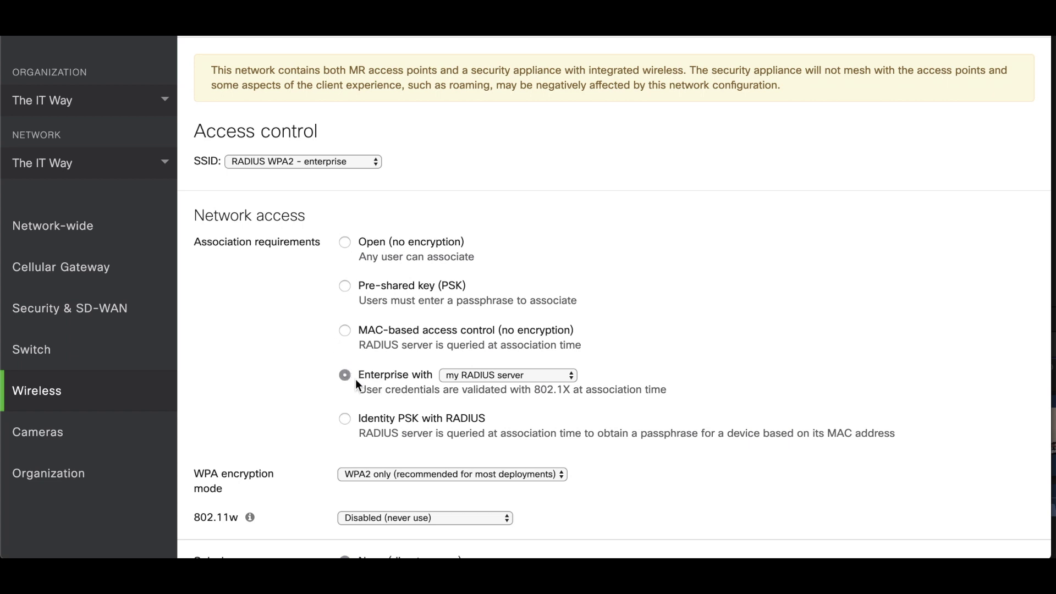
Set 802.1X authentication to Enterprise with my RADIUS server and reach the RADIUS servers table
click(462, 376)
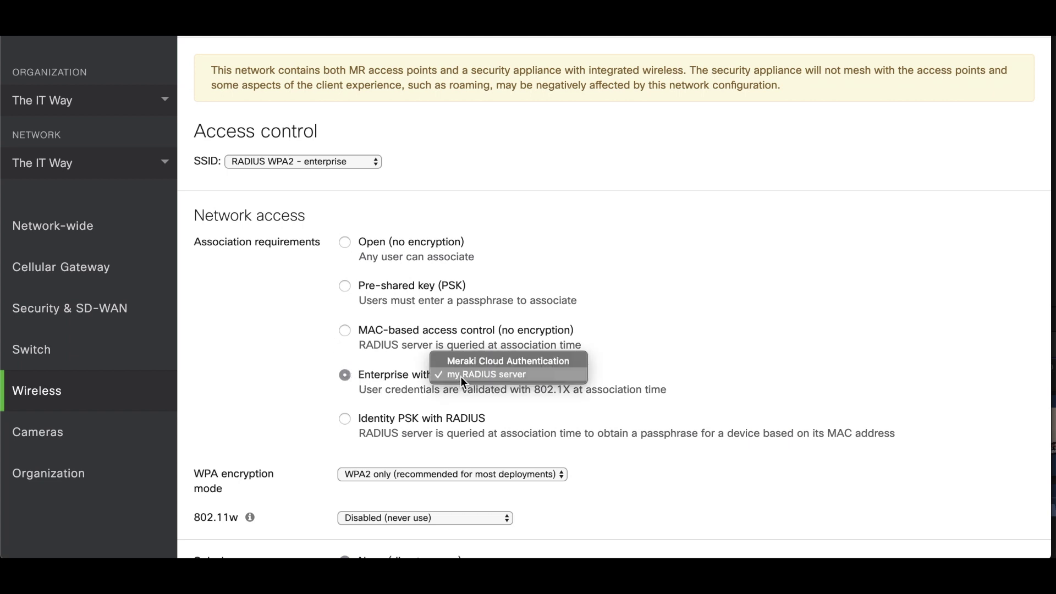
click(487, 374)
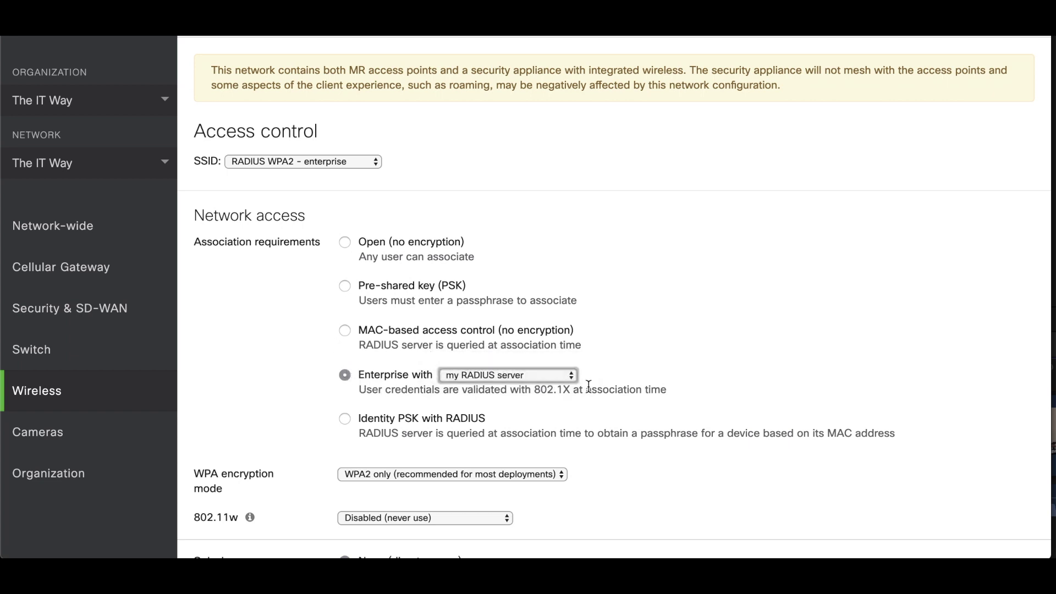
scroll(617, 418, down, 9)
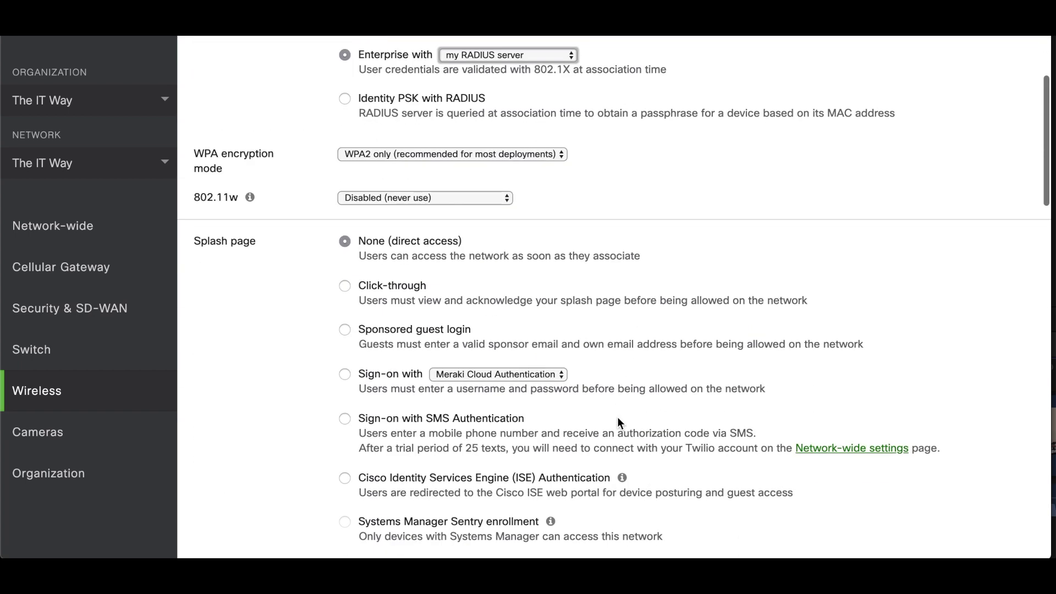
scroll(617, 417, down, 3)
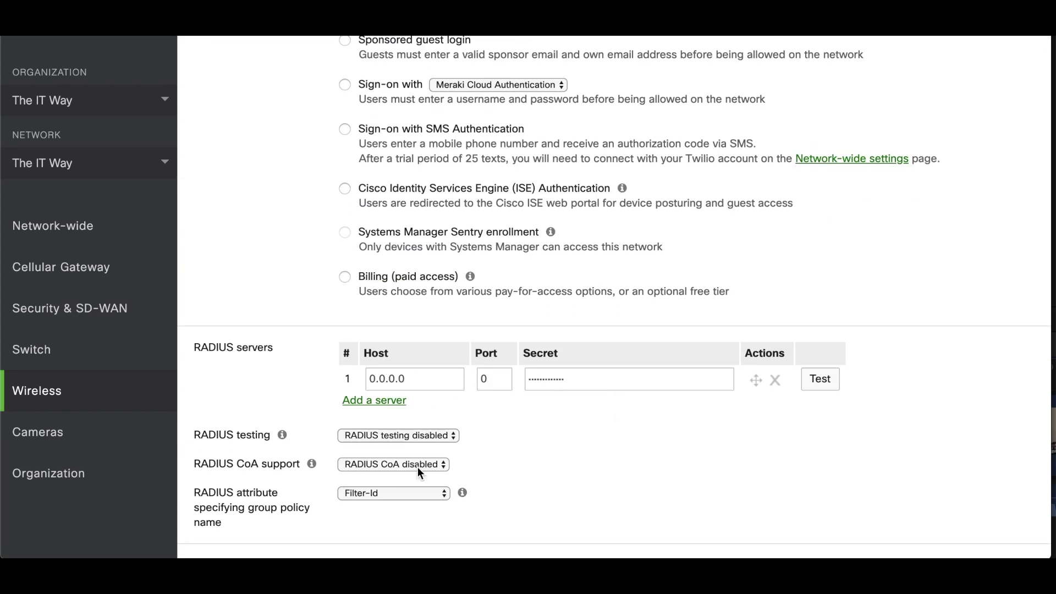
scroll(476, 462, down, 2)
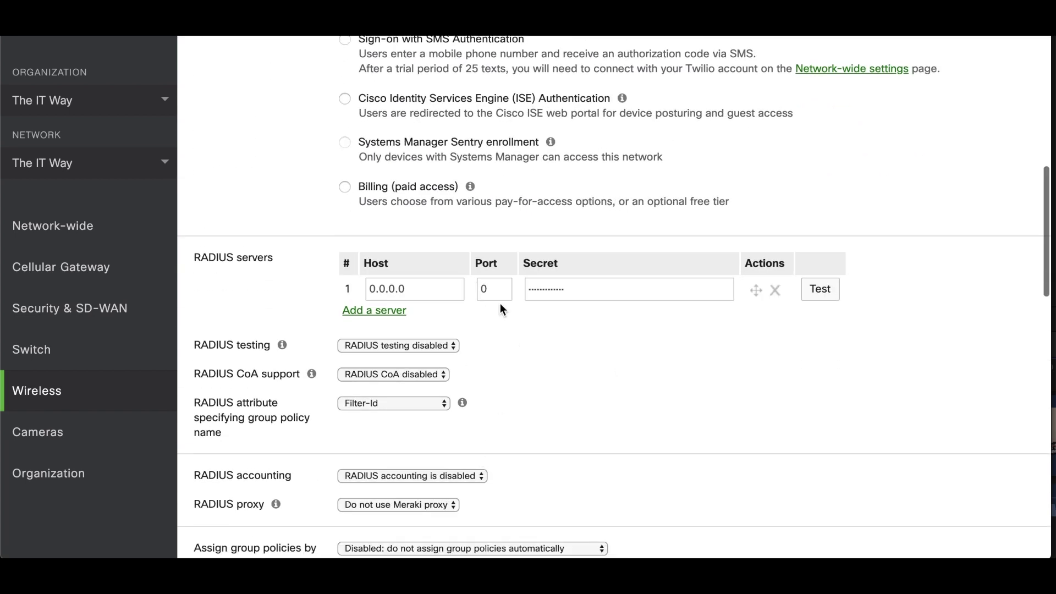
Enter RADIUS host 192.168.2.251, port 1812 and the shared secret, then save
triple_click(422, 297)
text(192.1)
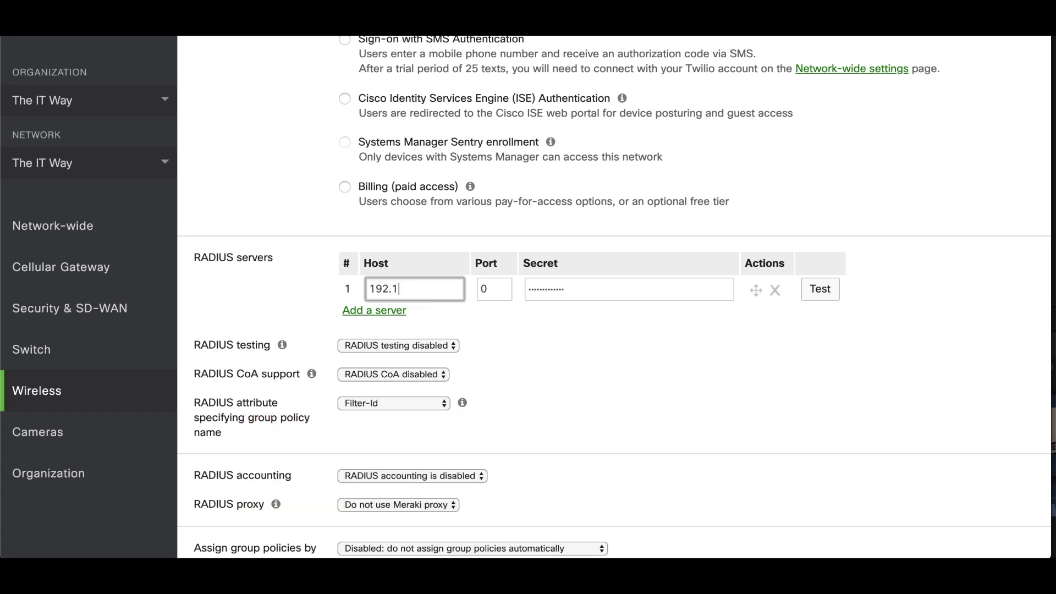
text(68.2.251)
double_click(490, 290)
text(1812)
click(557, 293)
text(•••••••)
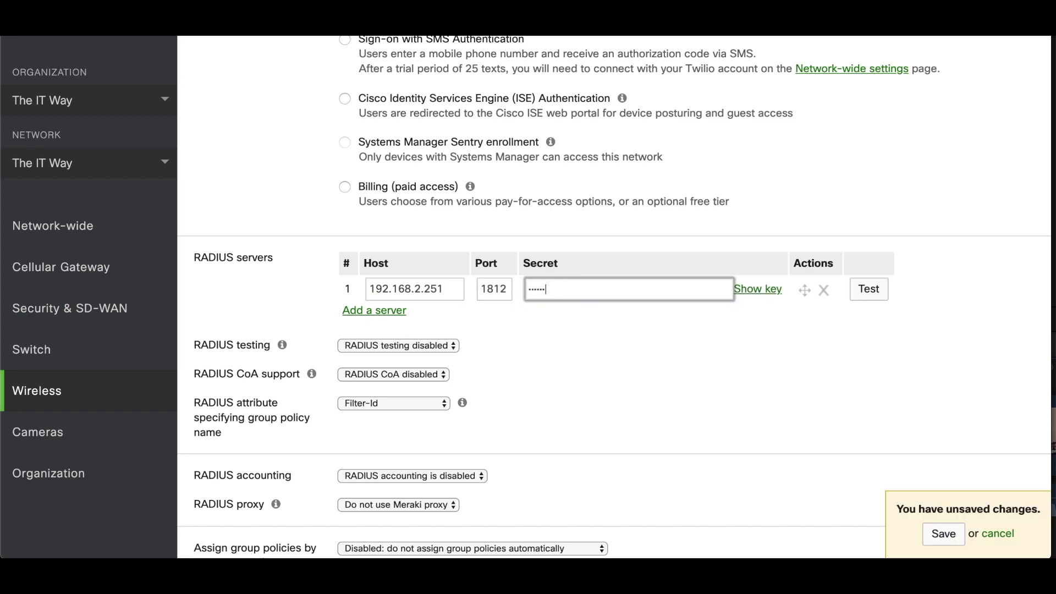
text(•)
click(943, 533)
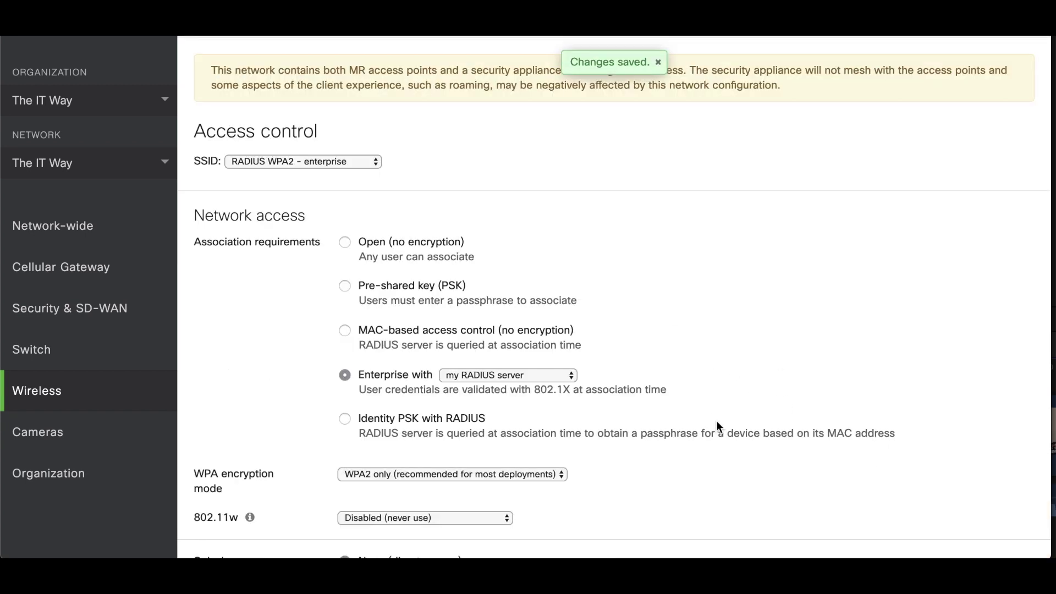
Open the RADIUS server connectivity test, then scroll back to the top of the page
scroll(715, 424, down, 10)
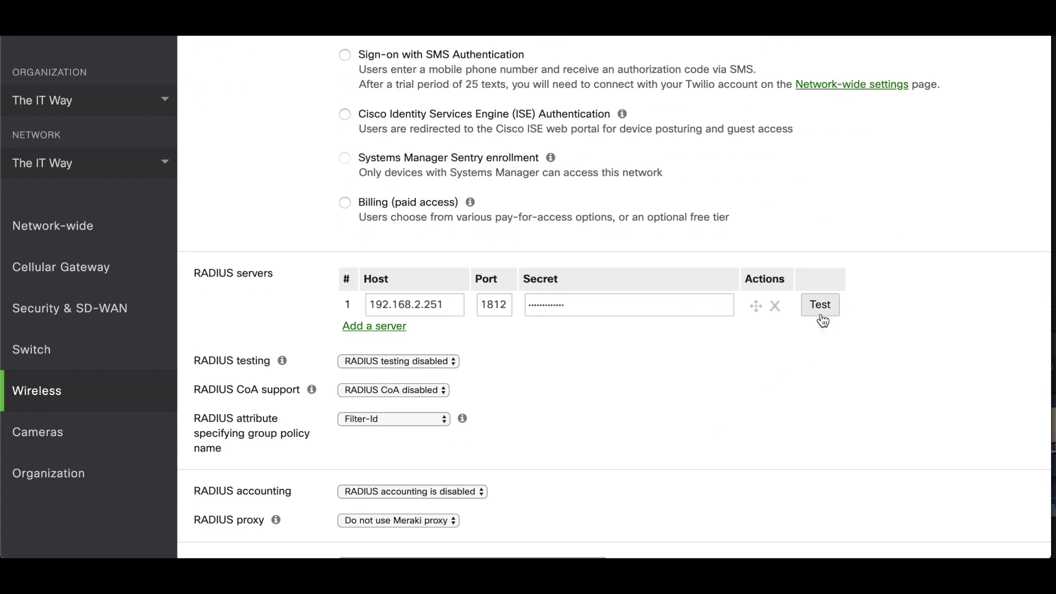
click(821, 308)
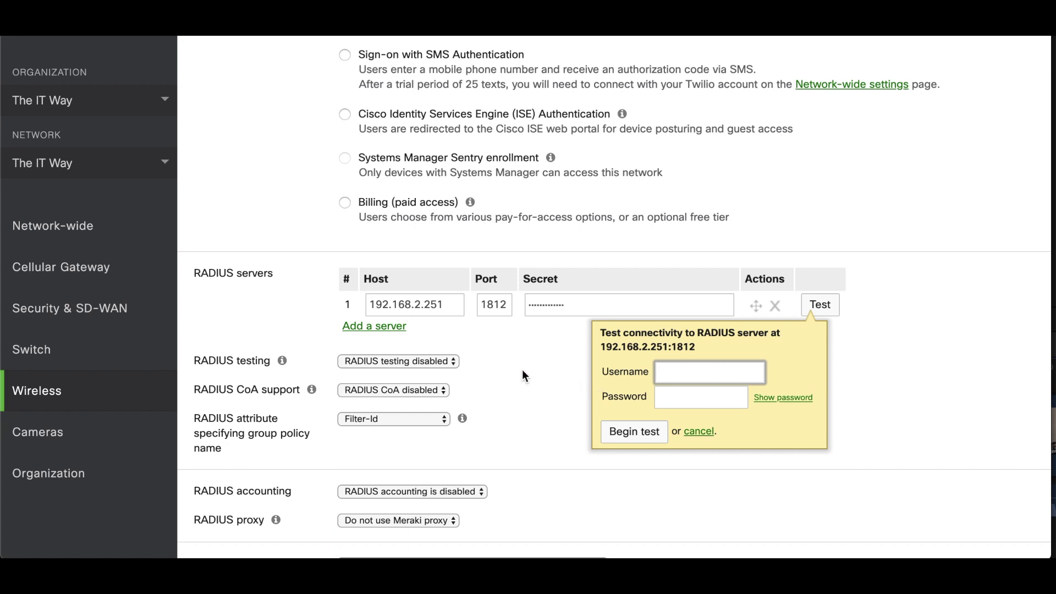
scroll(522, 369, up, 5)
scroll(506, 341, up, 5)
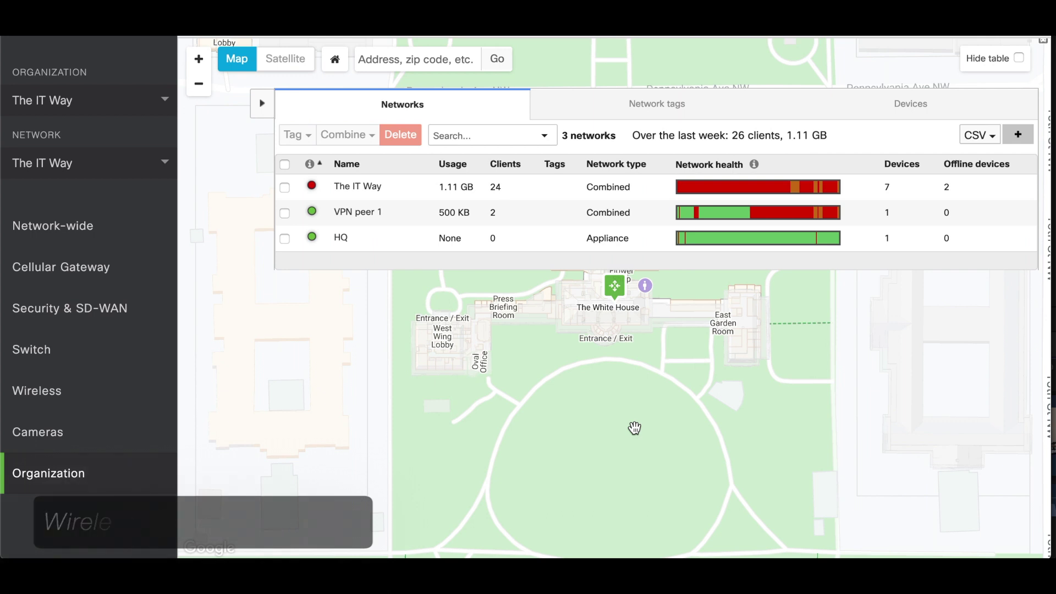
Open Access control for the RADIUS Splash SSID and find its Splash page settings
mouse_move(98, 394)
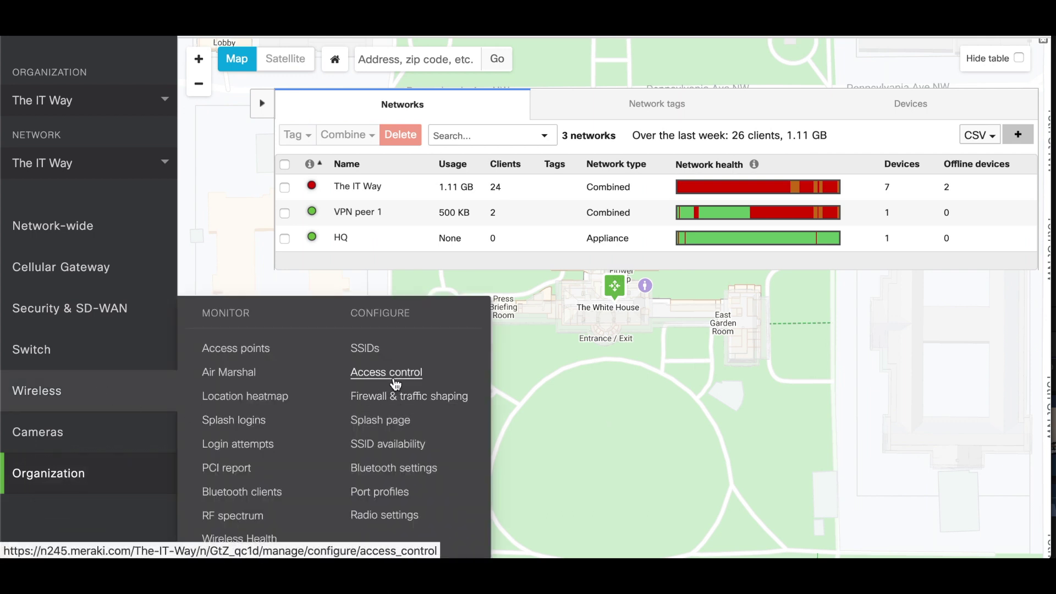
click(396, 383)
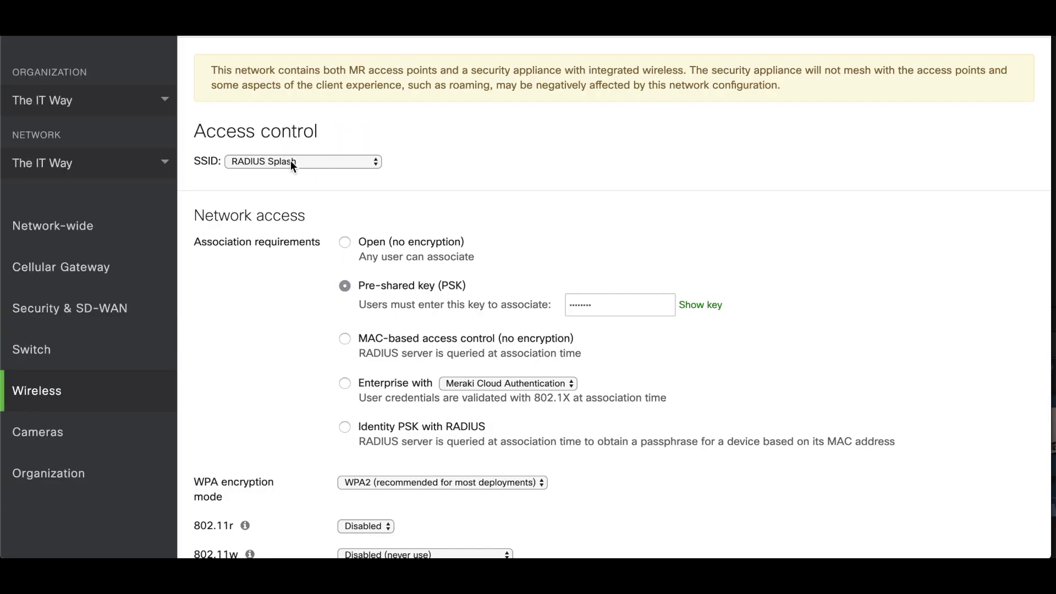
click(291, 162)
click(294, 160)
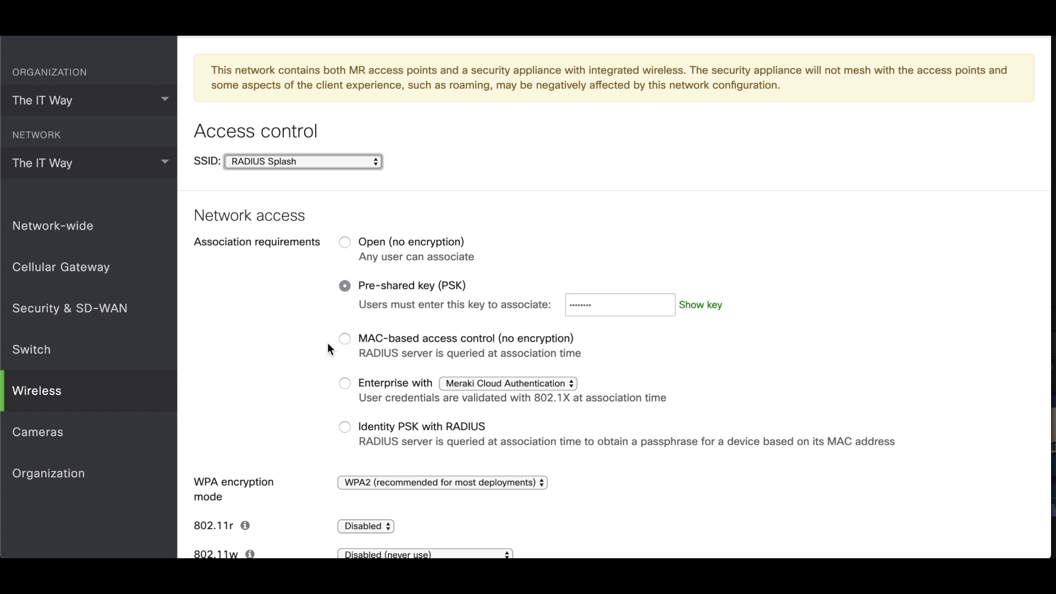
scroll(327, 342, down, 5)
scroll(328, 342, up, 2)
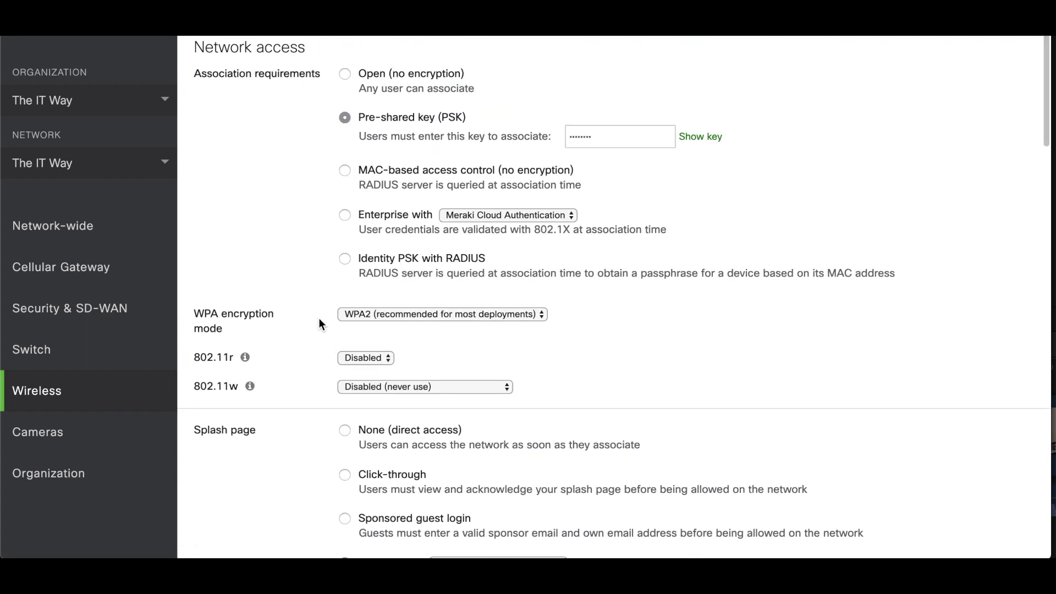
scroll(324, 347, down, 4)
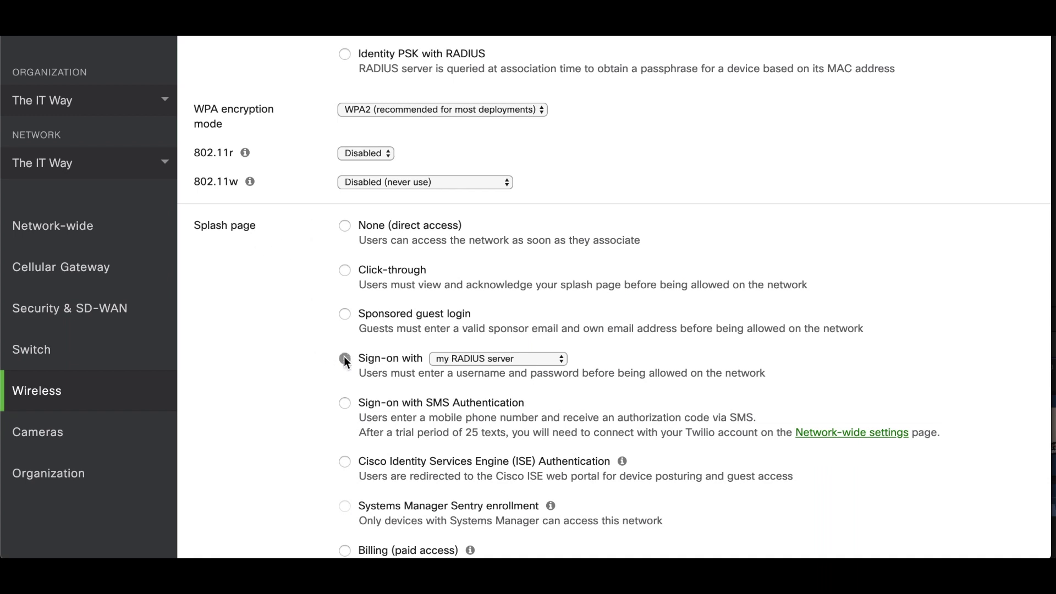
Set the splash page to Sign-on with my RADIUS server and view the RADIUS servers table
click(463, 359)
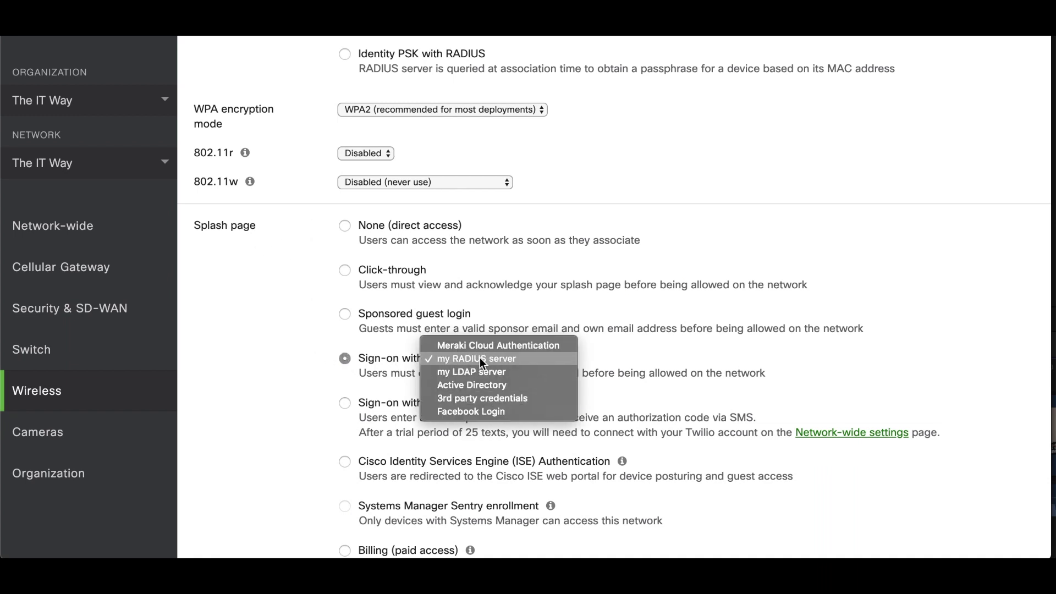
click(480, 359)
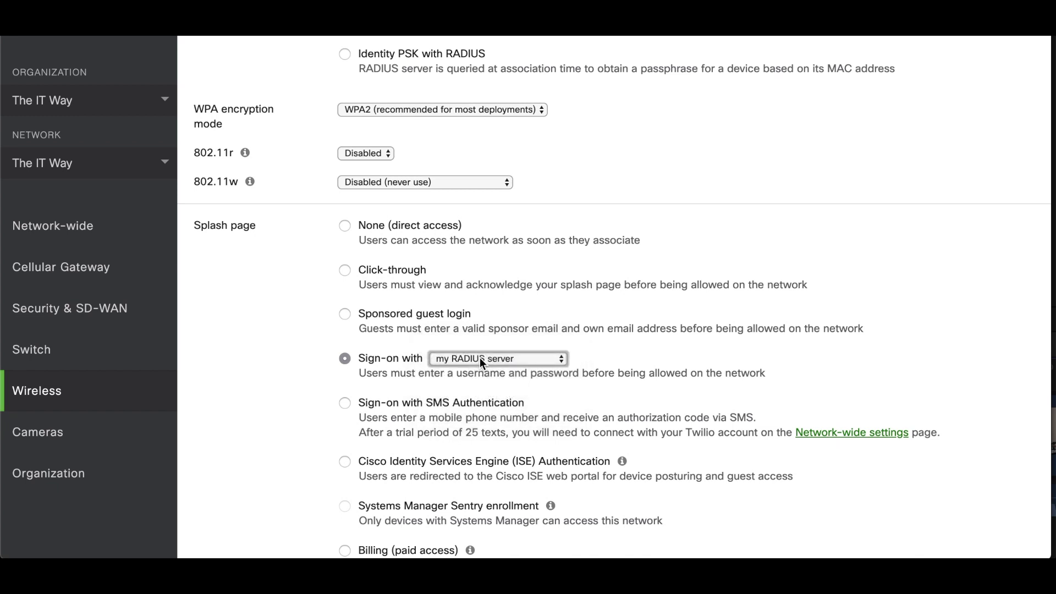
scroll(479, 358, down, 5)
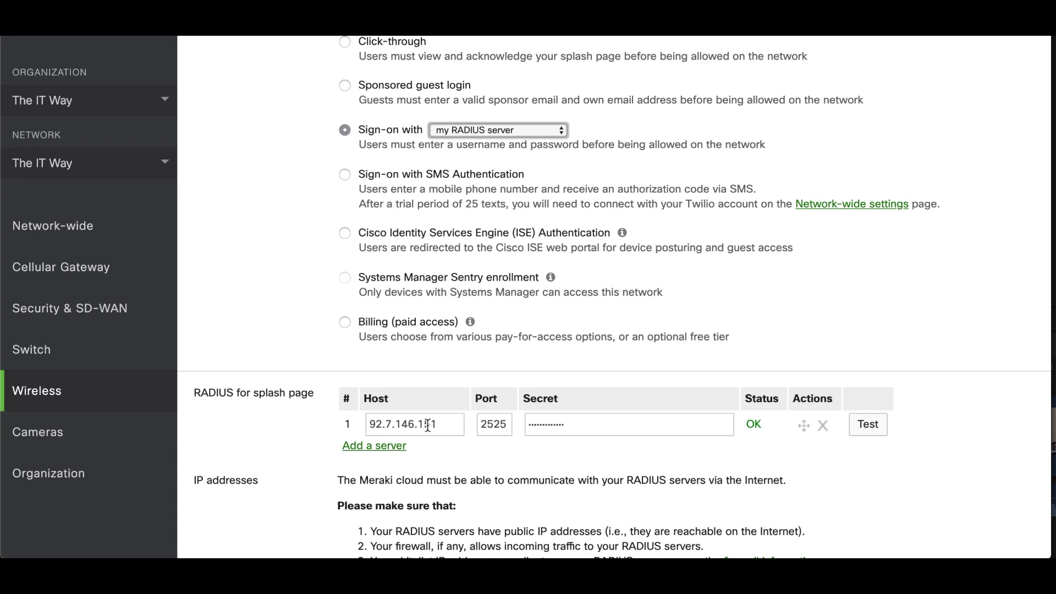
scroll(428, 425, down, 1)
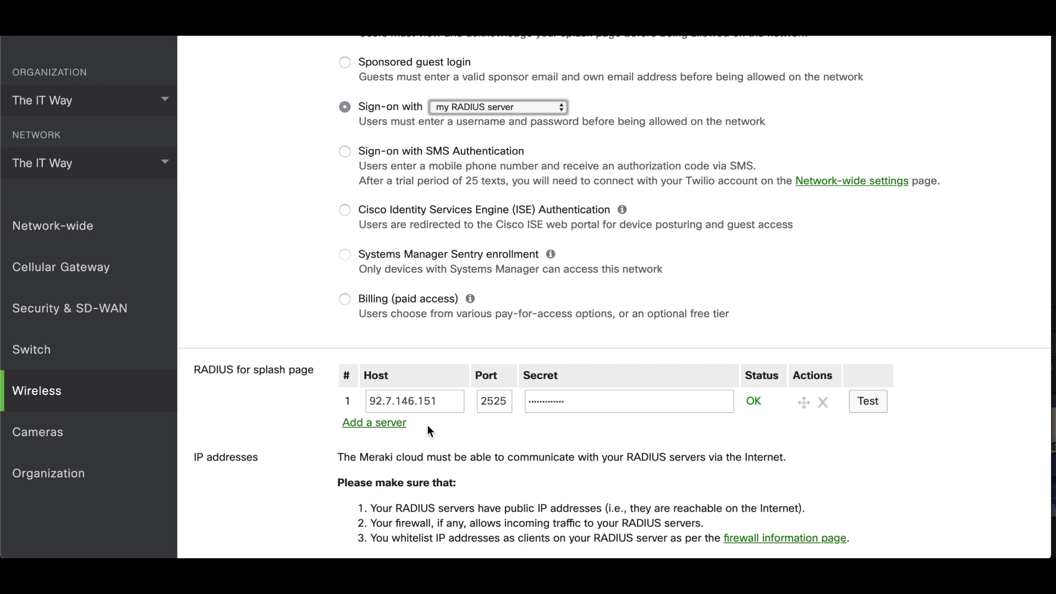
double_click(495, 402)
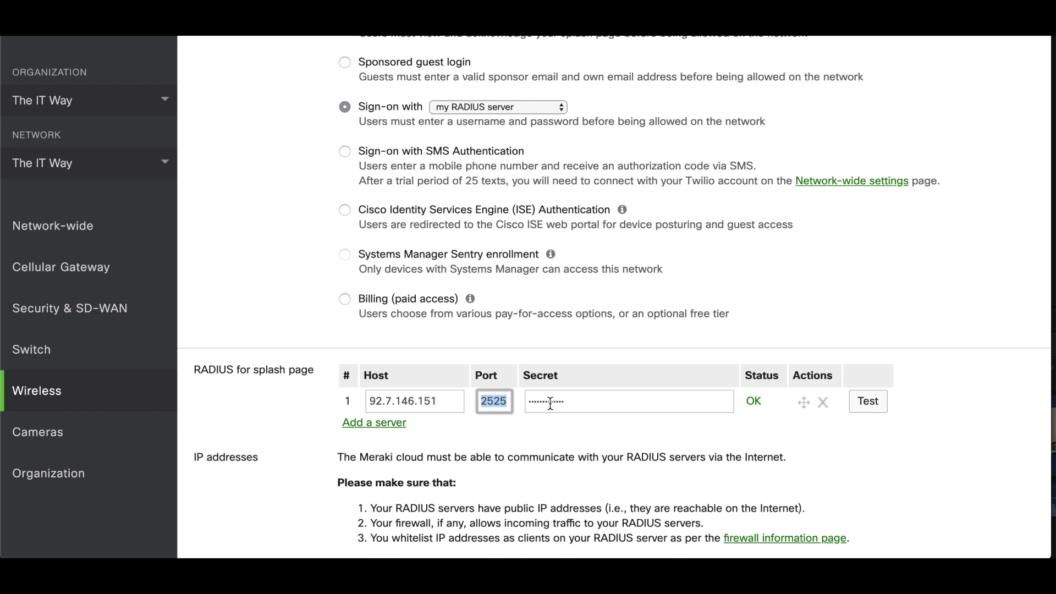
click(517, 401)
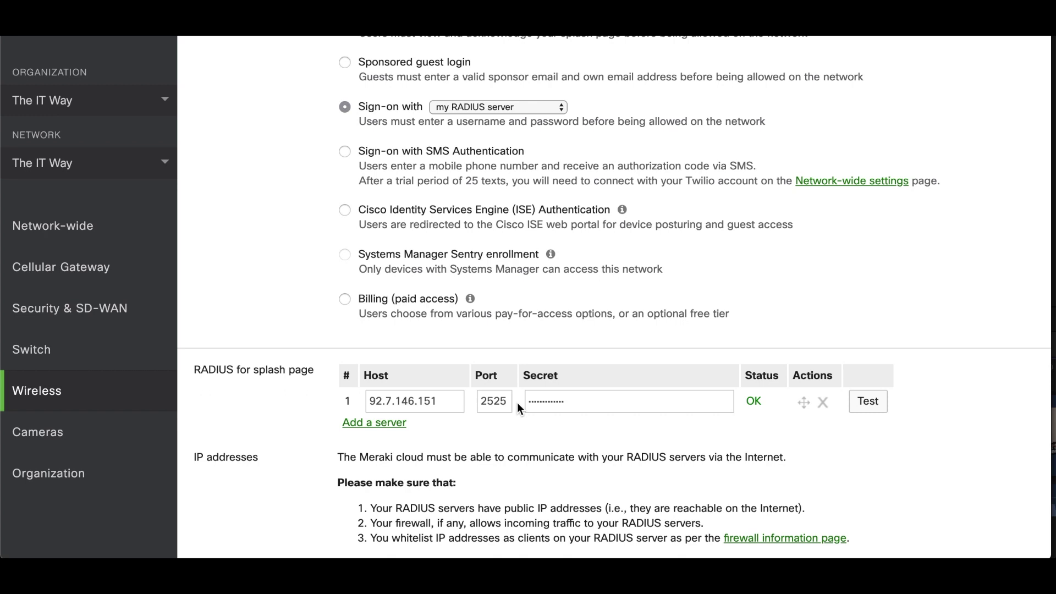
scroll(783, 310, up, 10)
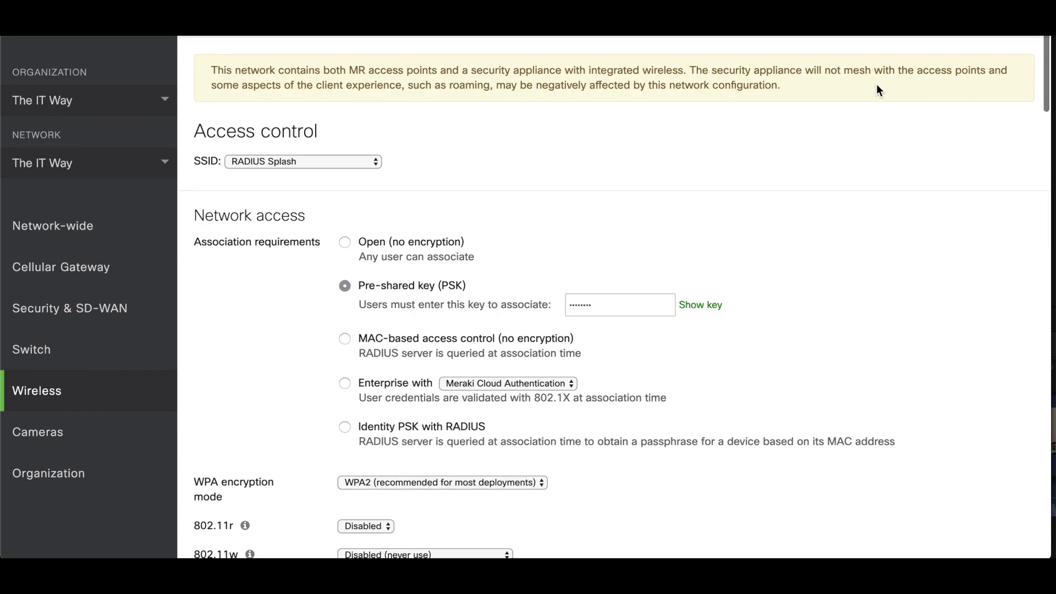
click(822, 28)
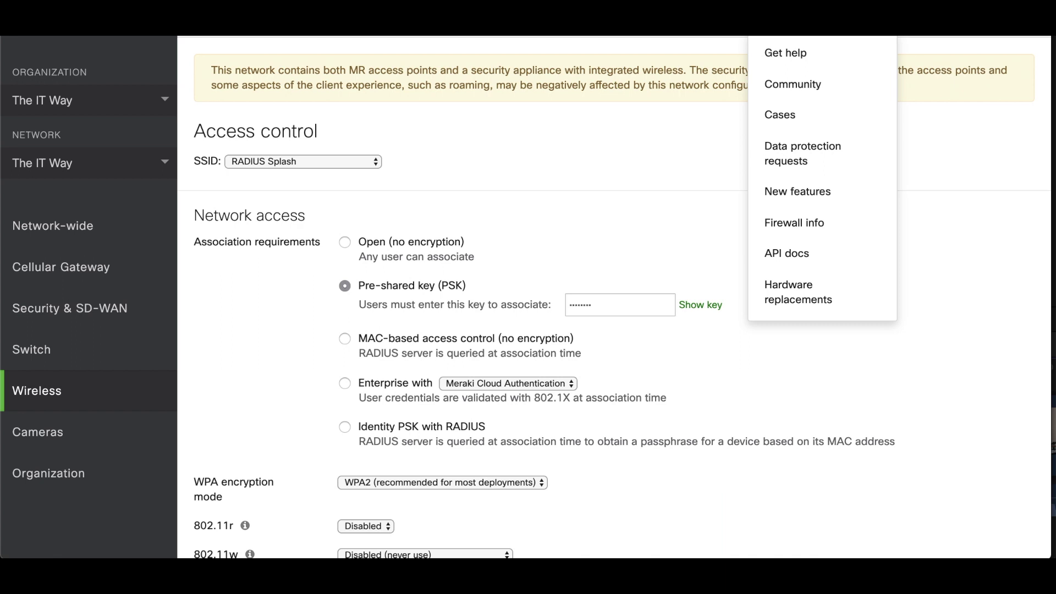
click(802, 231)
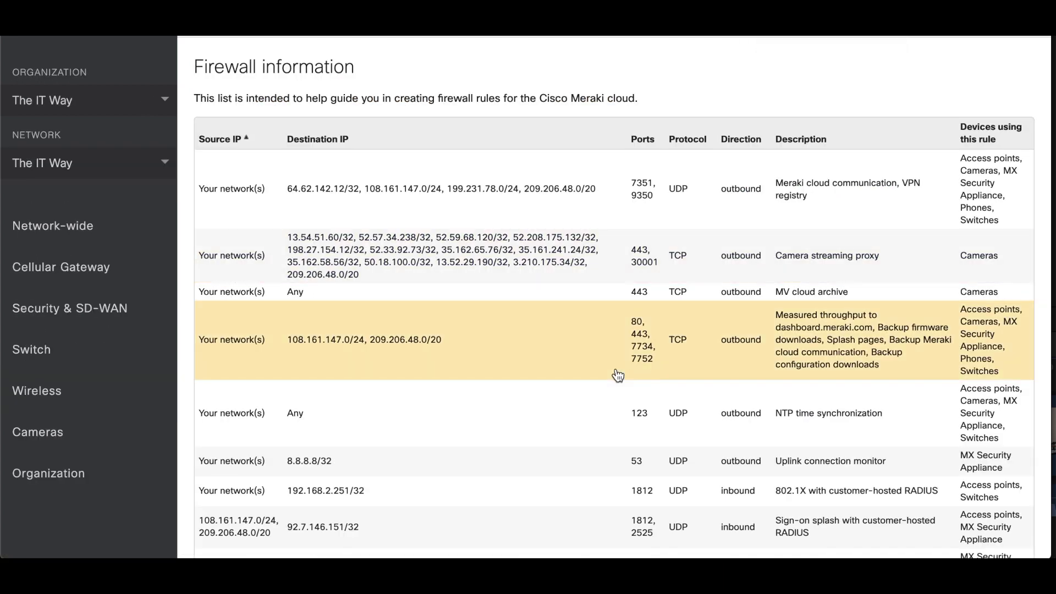
scroll(549, 370, down, 3)
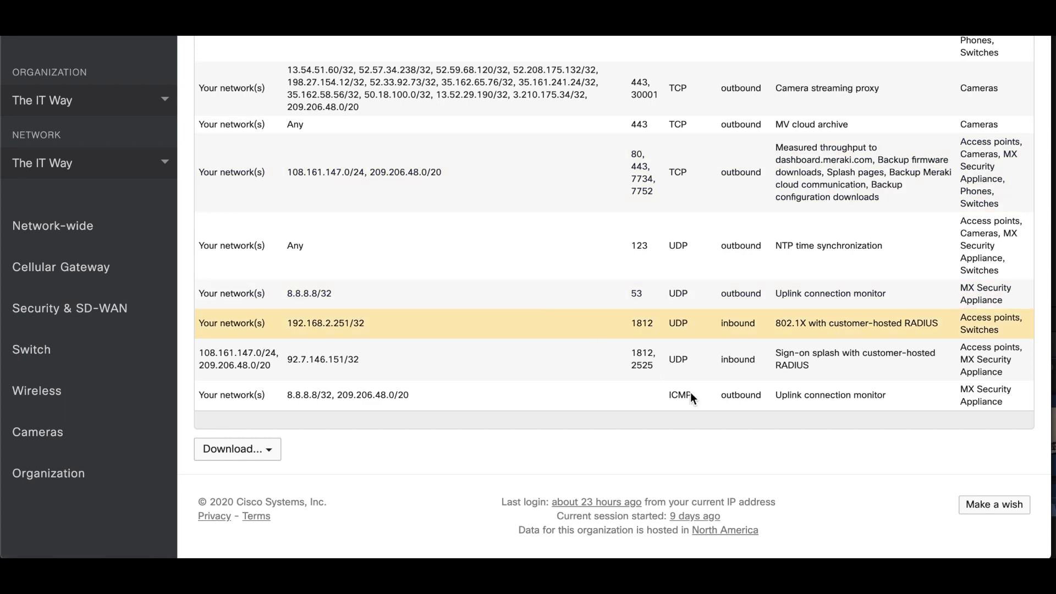
scroll(731, 432, down, 4)
scroll(734, 433, down, 8)
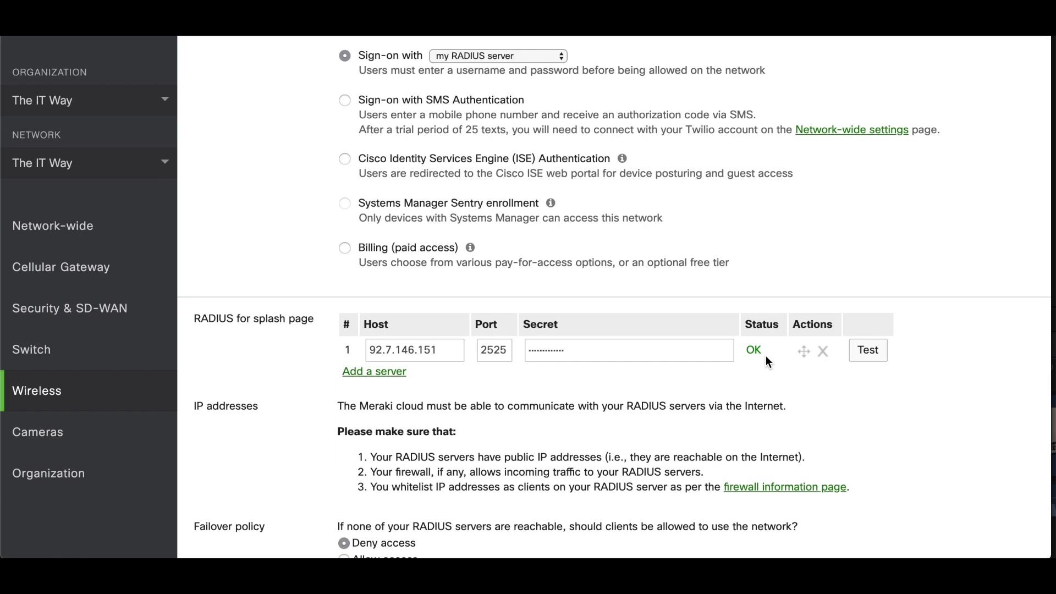
Test RADIUS server 92.7.146.151:2525 using a test username and password
click(867, 350)
text(janedoe)
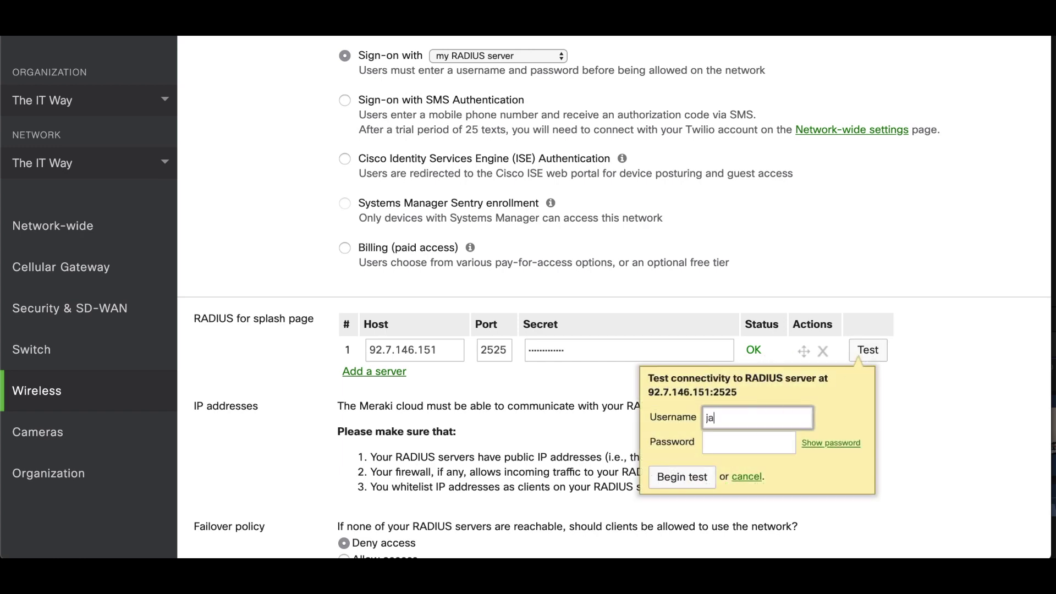
key(Tab)
text(*******)
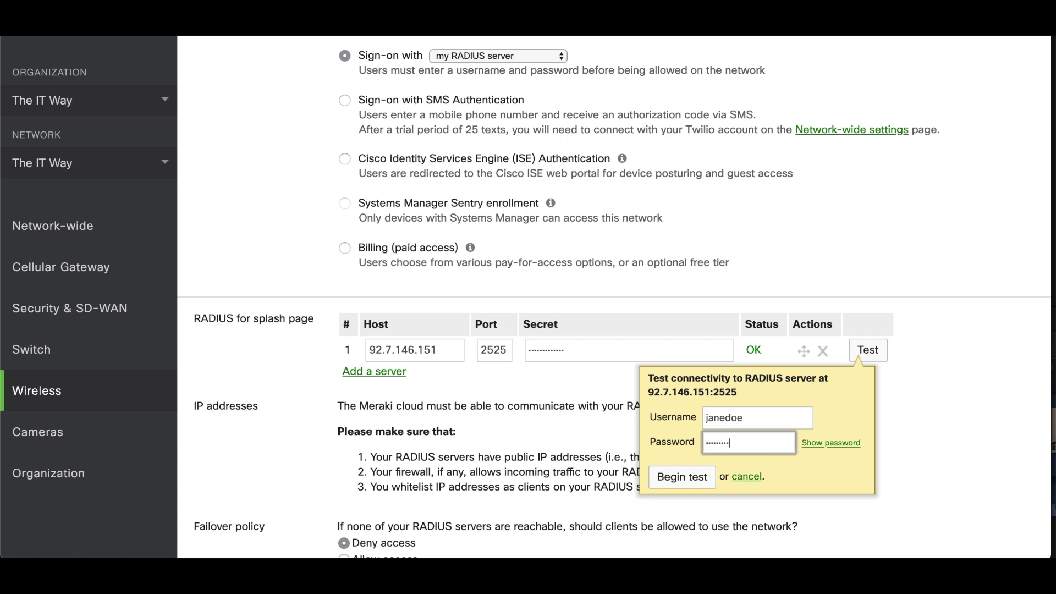
click(690, 477)
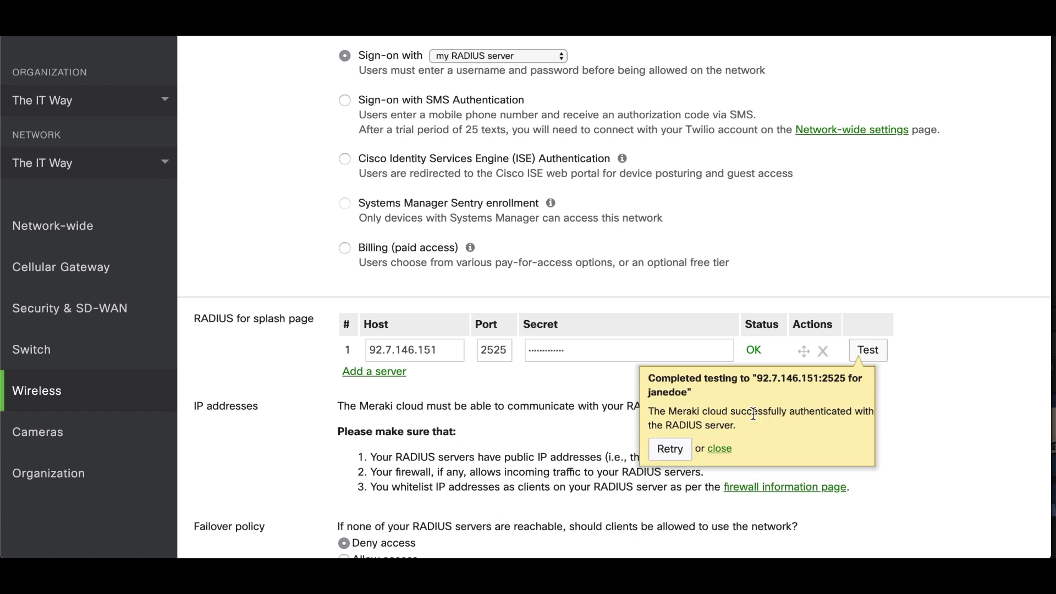
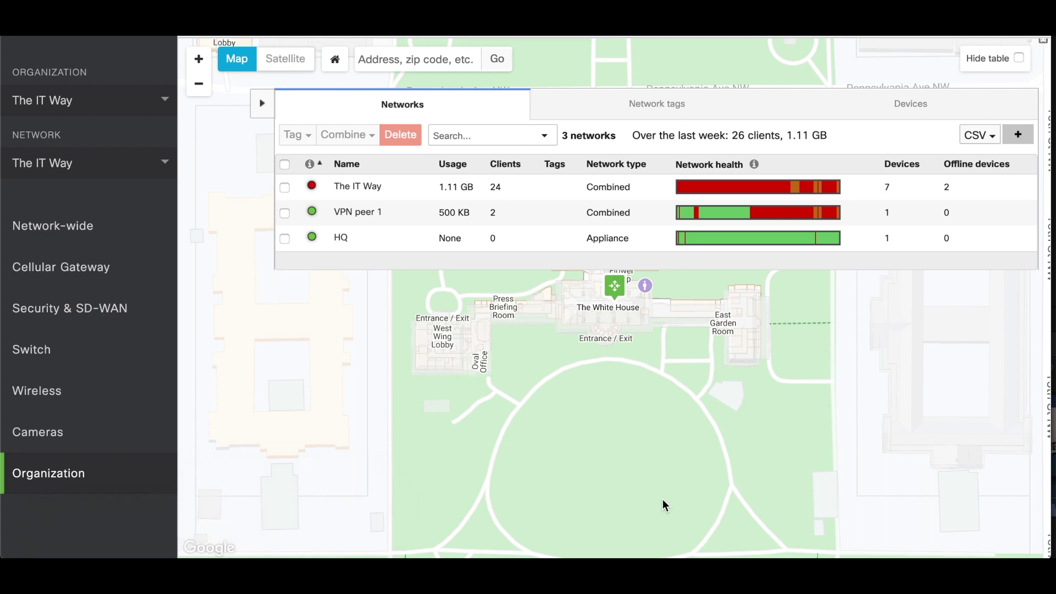
Create a new switch access policy named 'THe IT Way'
mouse_move(149, 352)
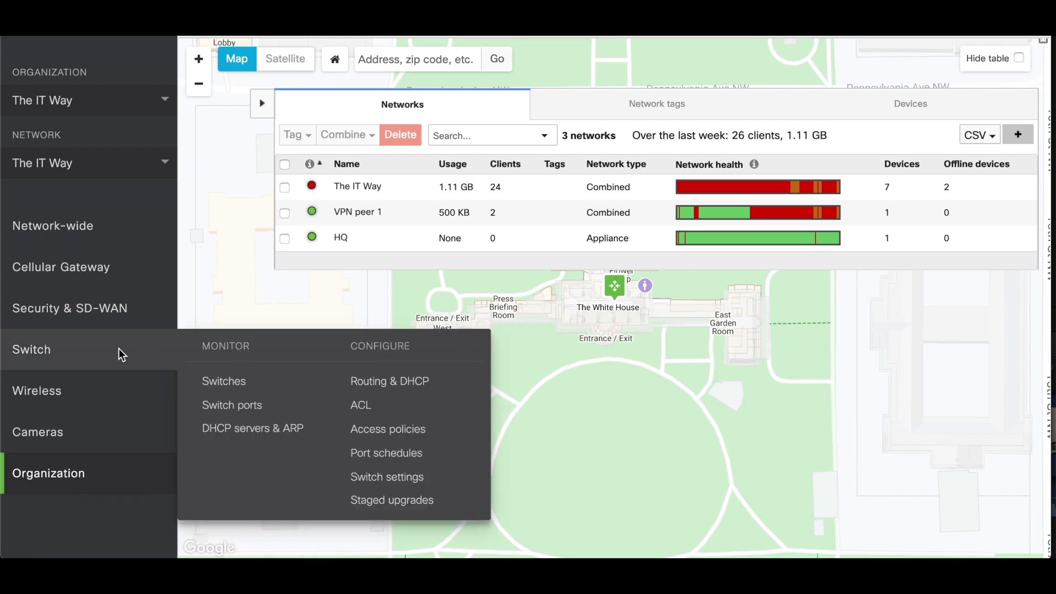
click(413, 438)
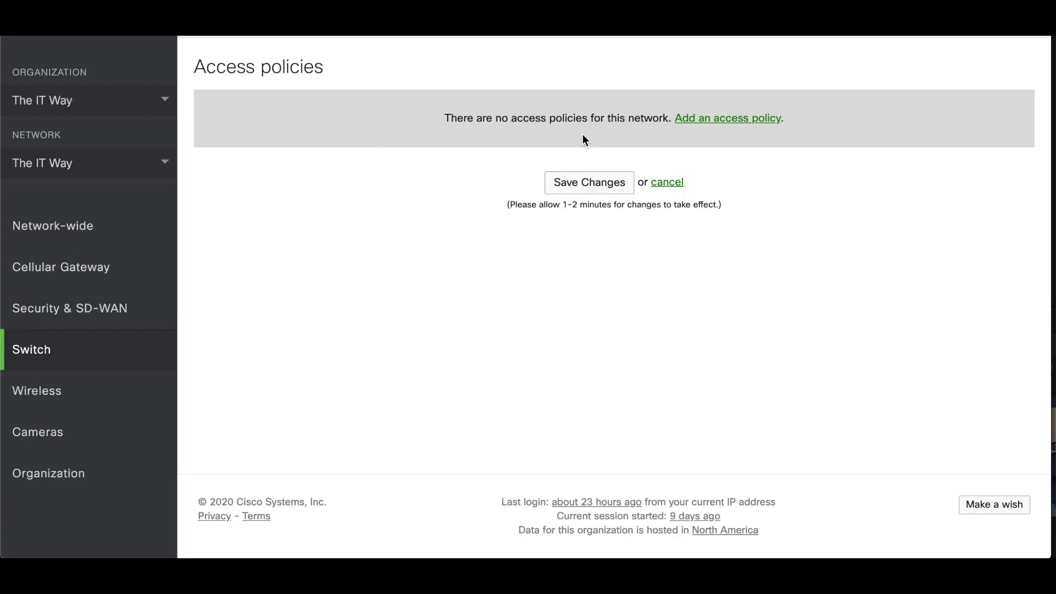
click(704, 119)
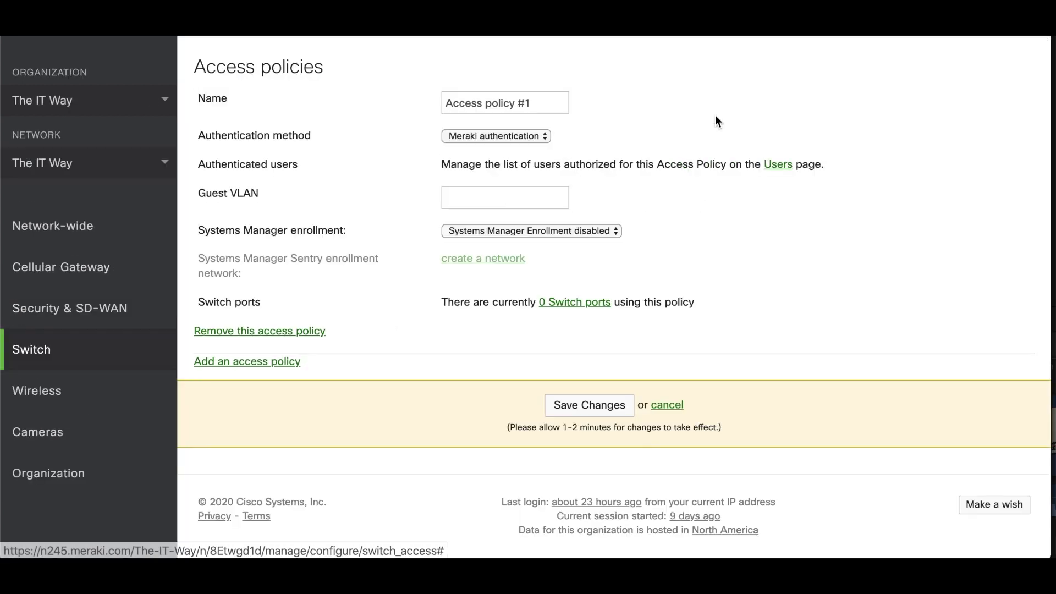
triple_click(489, 101)
text(T)
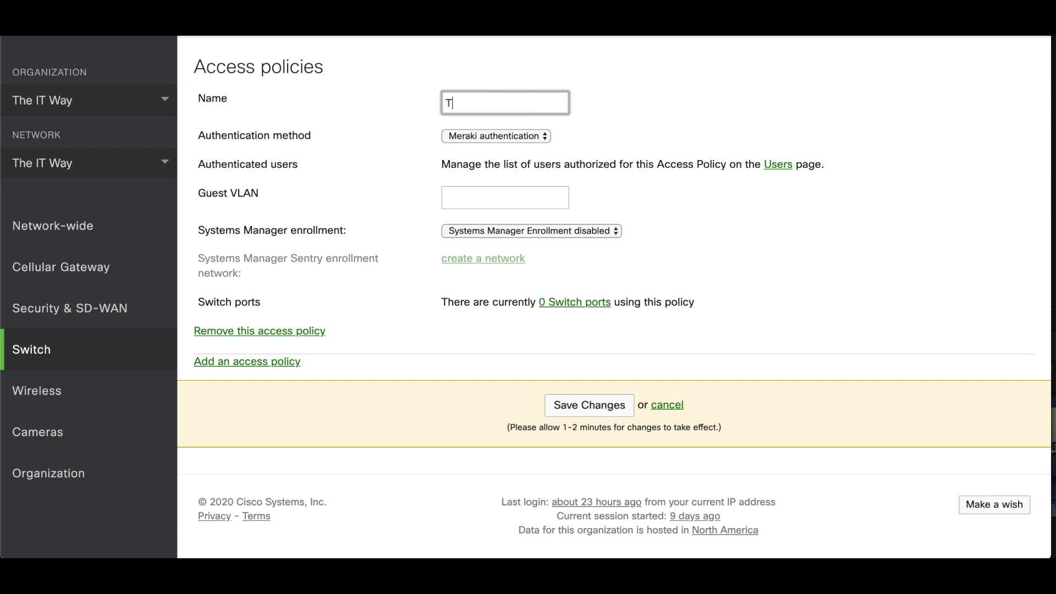
text(He IT Way)
Authenticate with my RADIUS server at 192.168.2.251, port 1812, and enter its shared secret
click(480, 136)
click(465, 124)
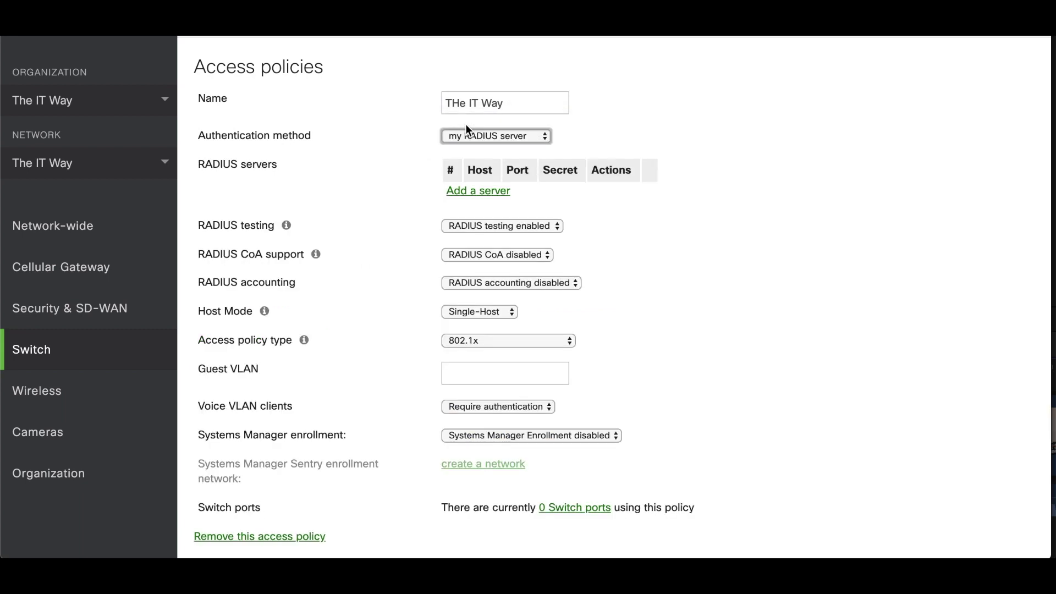
click(473, 191)
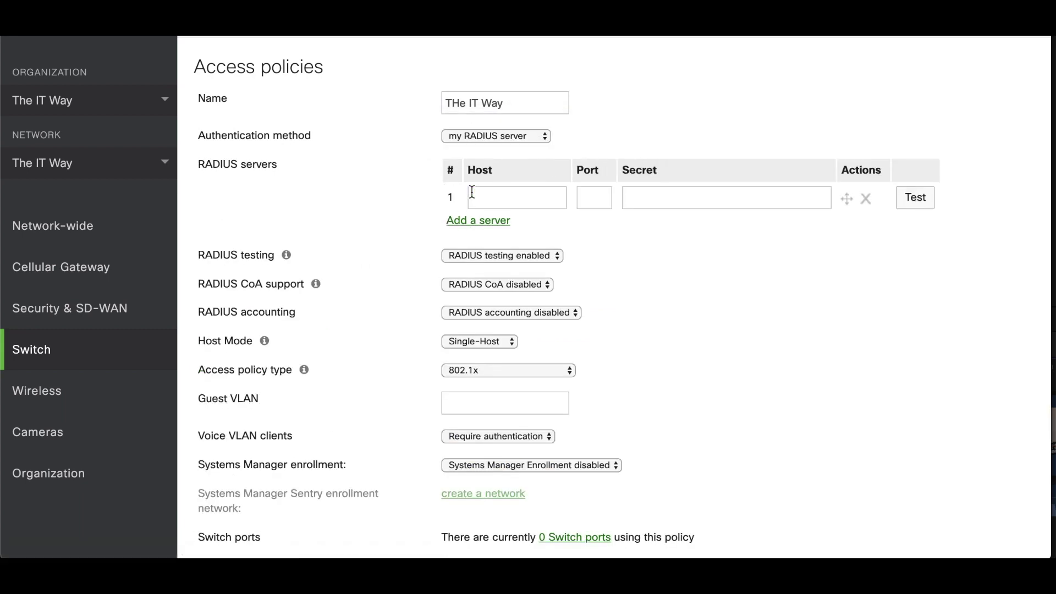
click(492, 196)
text(192.1)
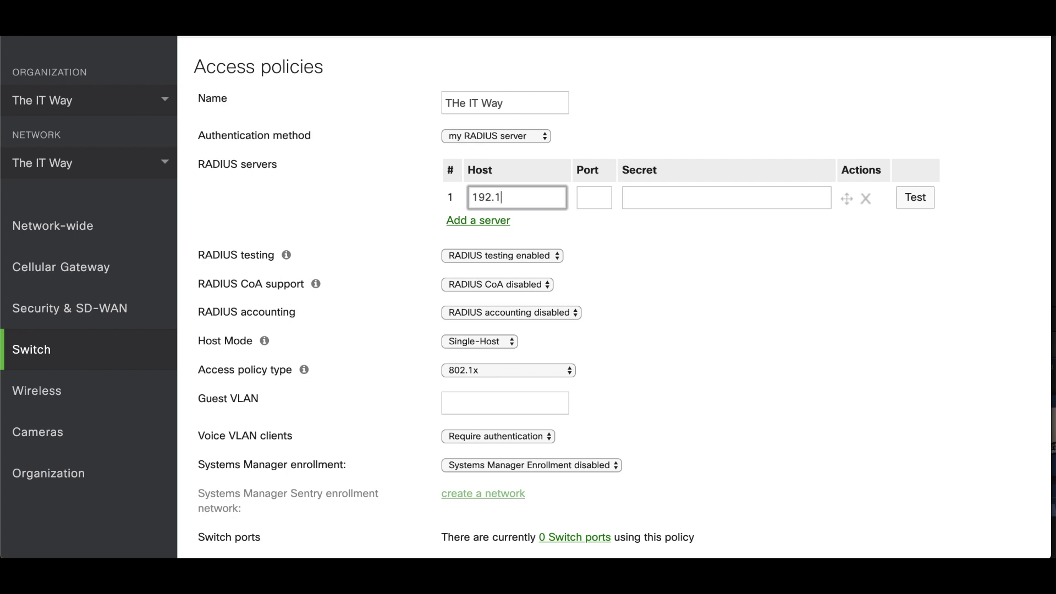
text(68.2.251)
click(594, 198)
text(1812)
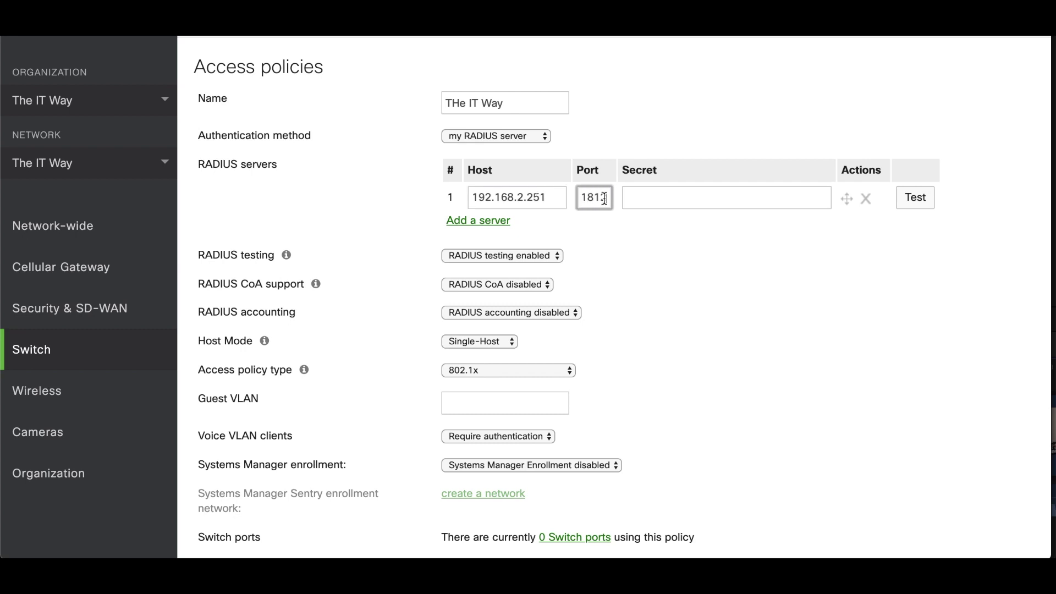
click(678, 192)
text(•••••••)
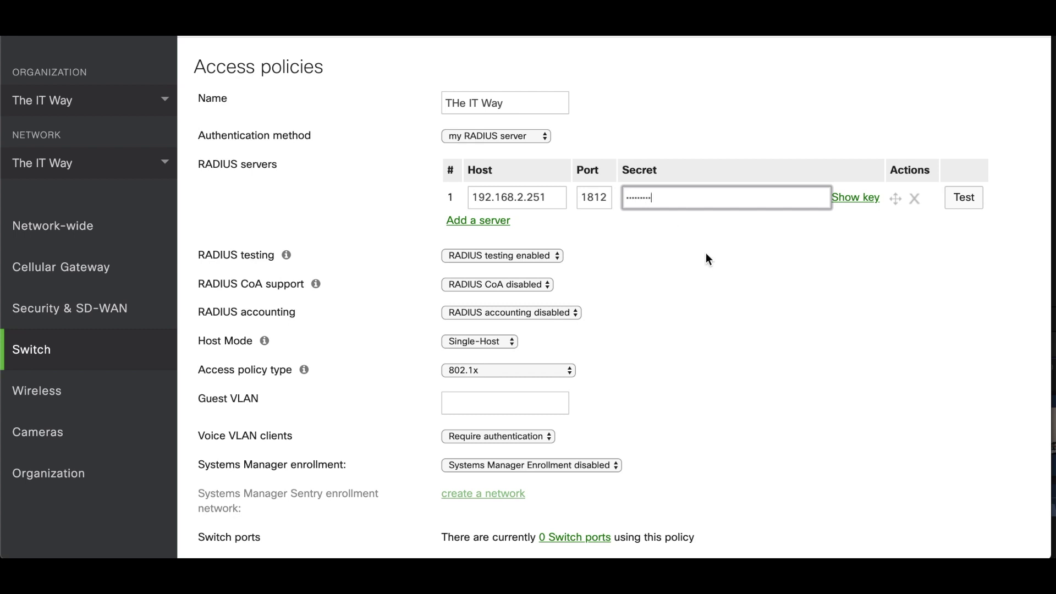
scroll(734, 332, down, 5)
Save the policy and run a RADIUS test with a test username and password; 1 switch passes
click(603, 417)
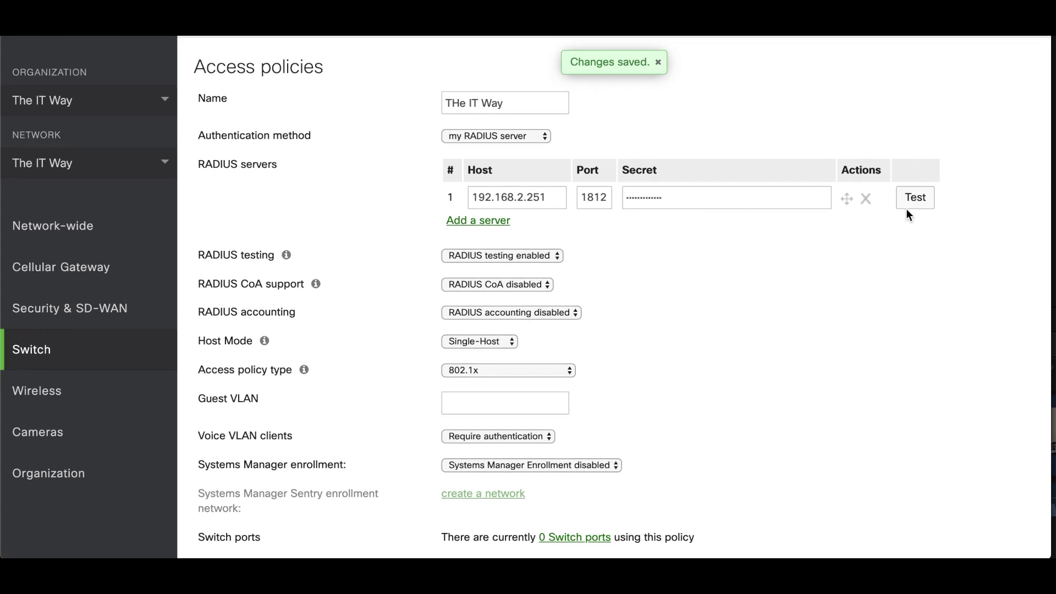
text(ja)
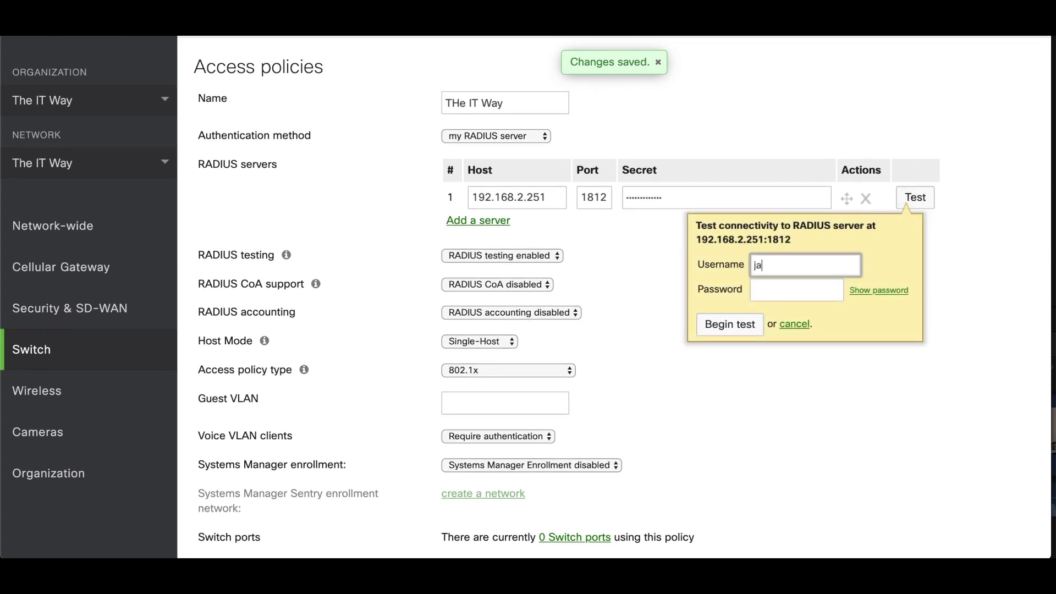
text(nedoe)
key(Tab)
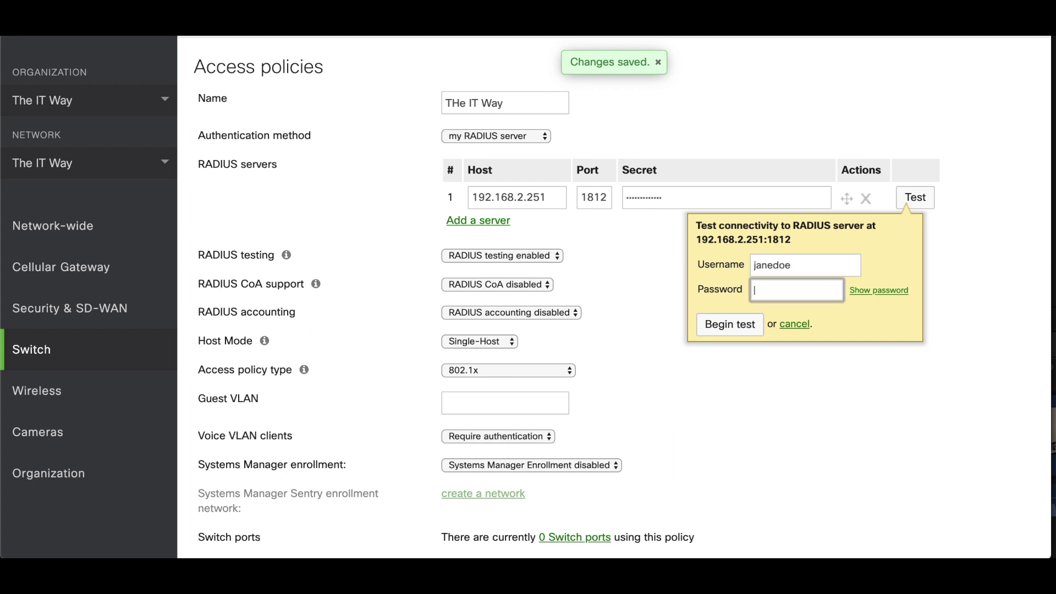
text(password)
click(718, 324)
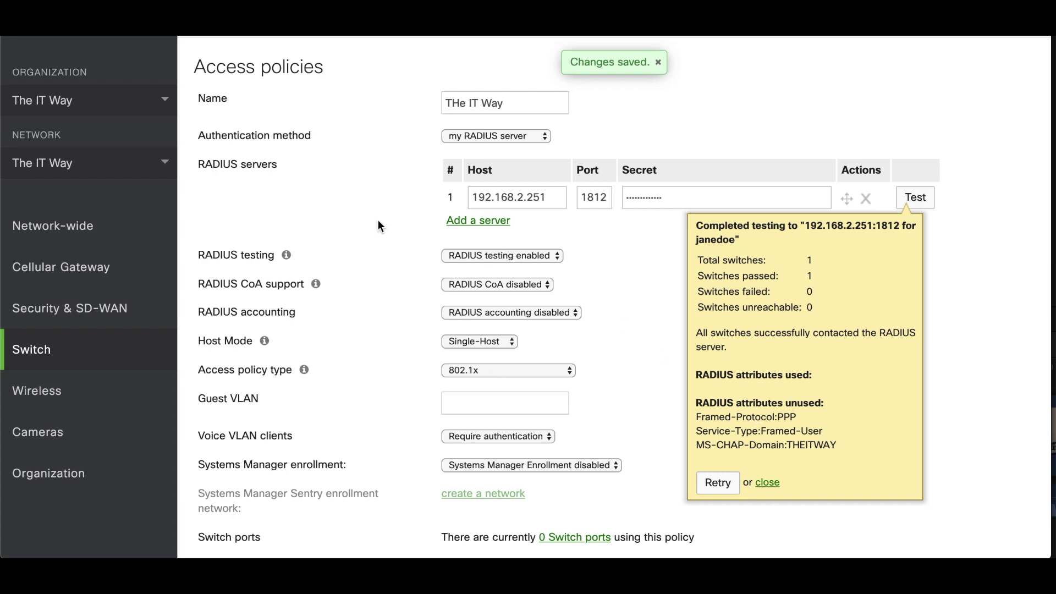
mouse_move(152, 355)
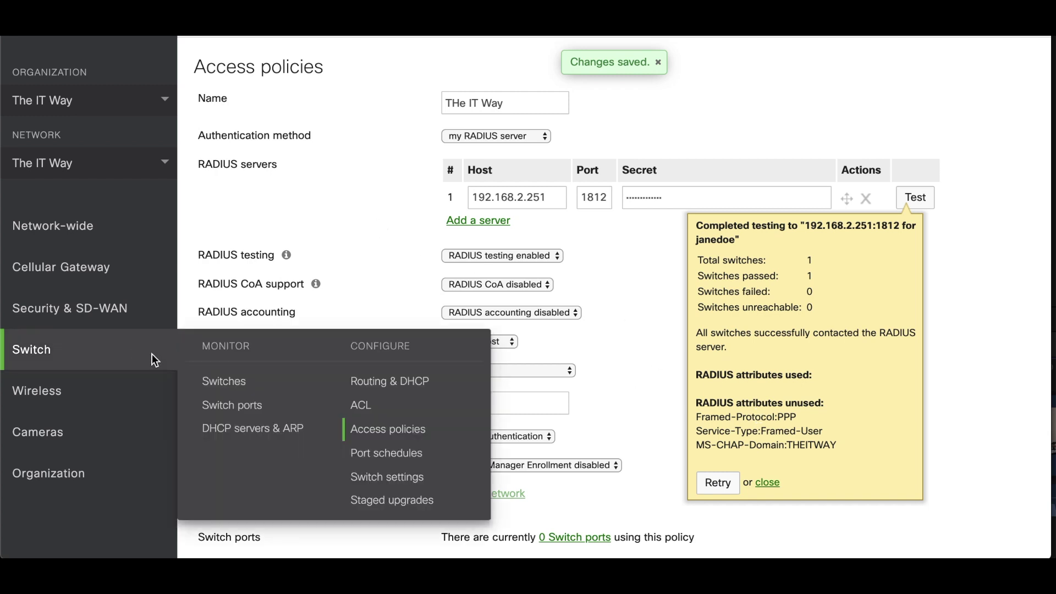
On the Switch rack switch, set port 5's access policy to 'THe IT Way' and update
click(217, 389)
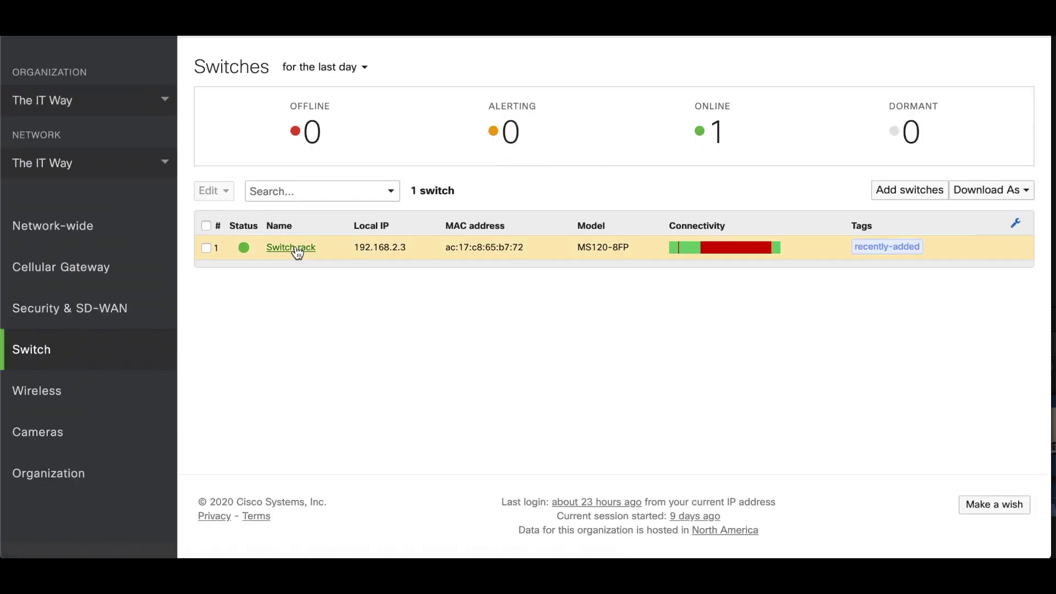
click(296, 248)
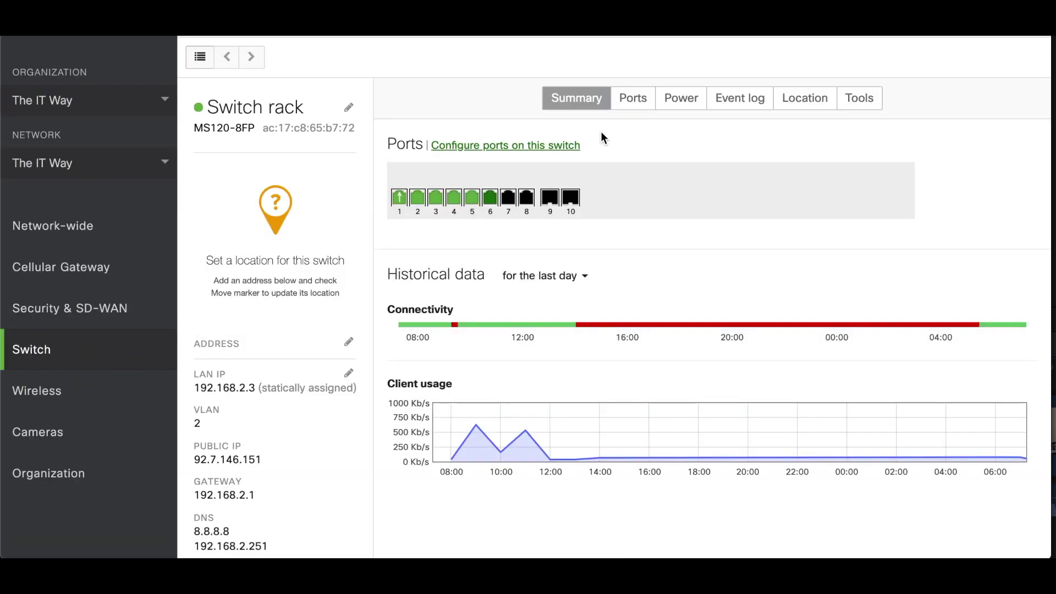
click(472, 199)
scroll(482, 393, down, 3)
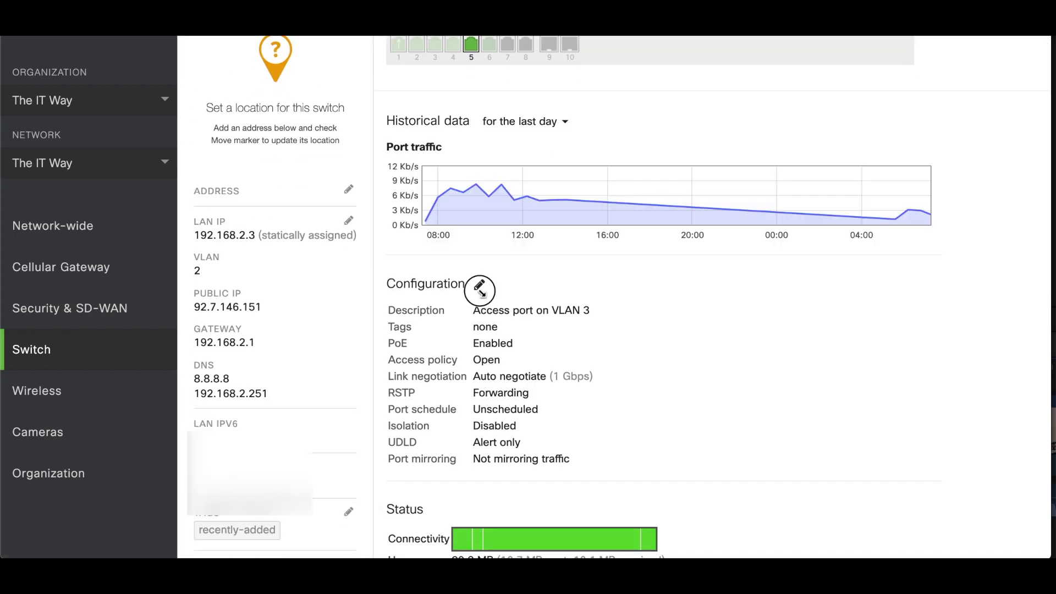
click(479, 287)
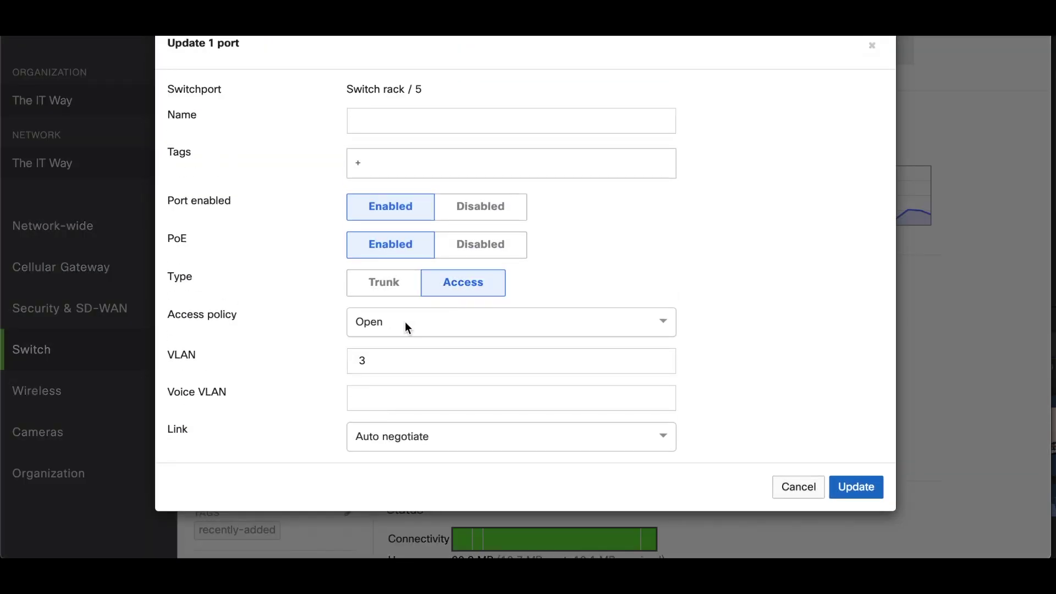
click(403, 326)
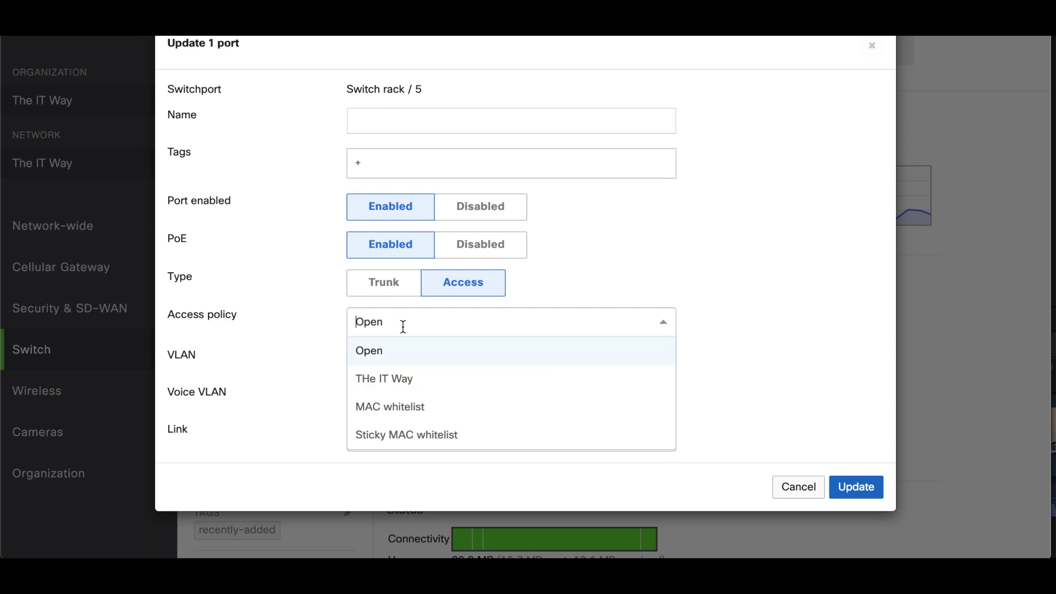
click(410, 384)
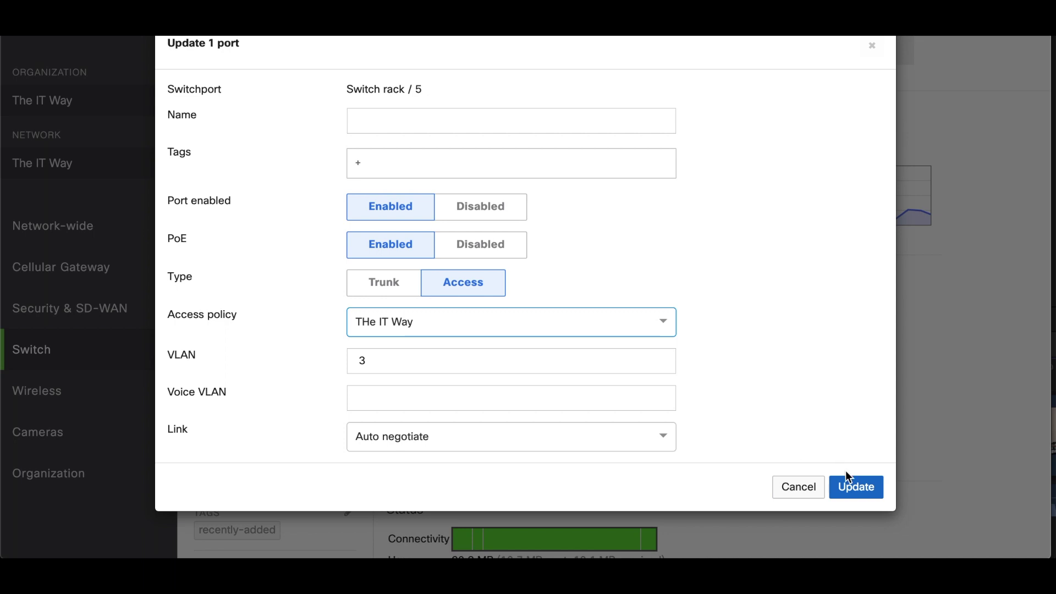
click(856, 487)
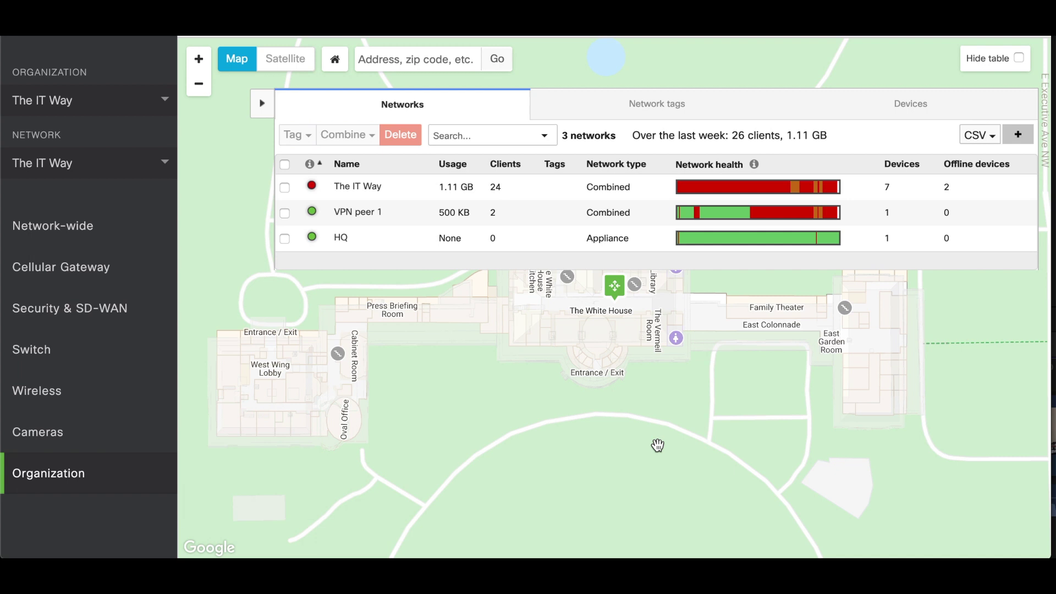
Go to Addressing & VLANs and open port 7 under Per-port VLAN Settings
mouse_move(128, 306)
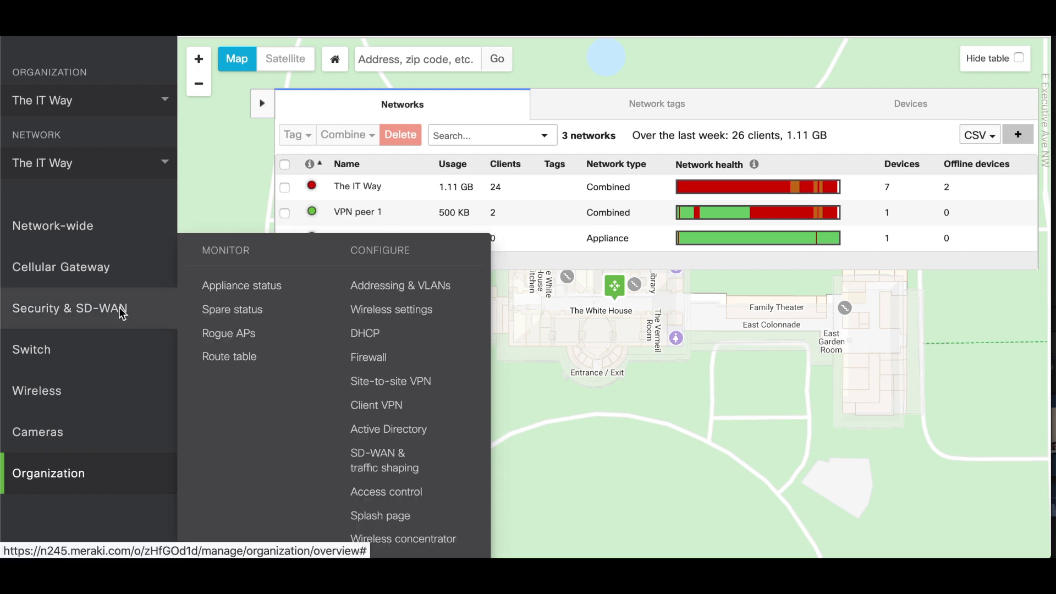
click(377, 286)
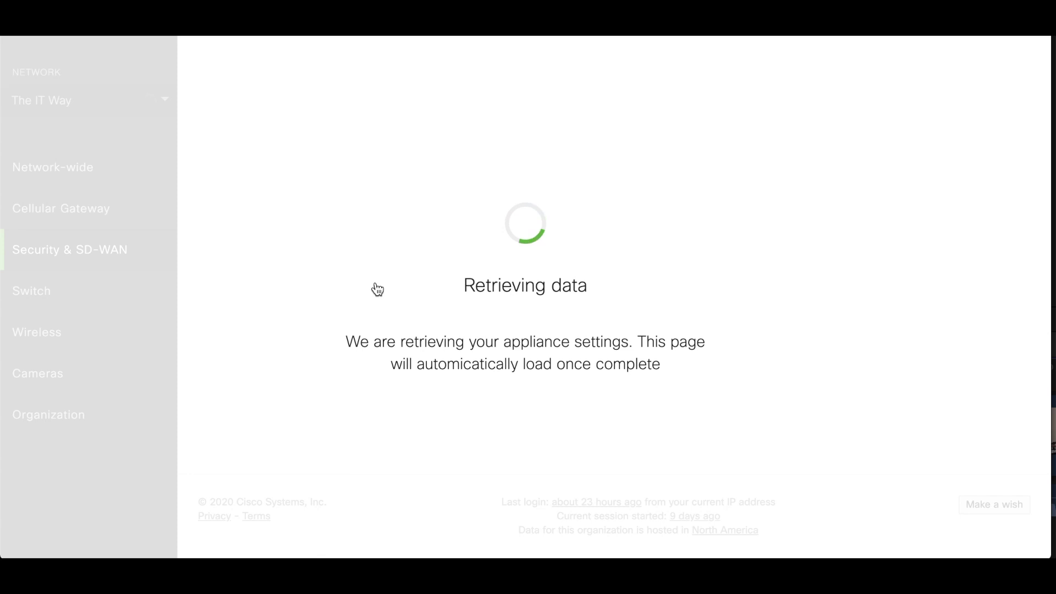
scroll(602, 352, down, 10)
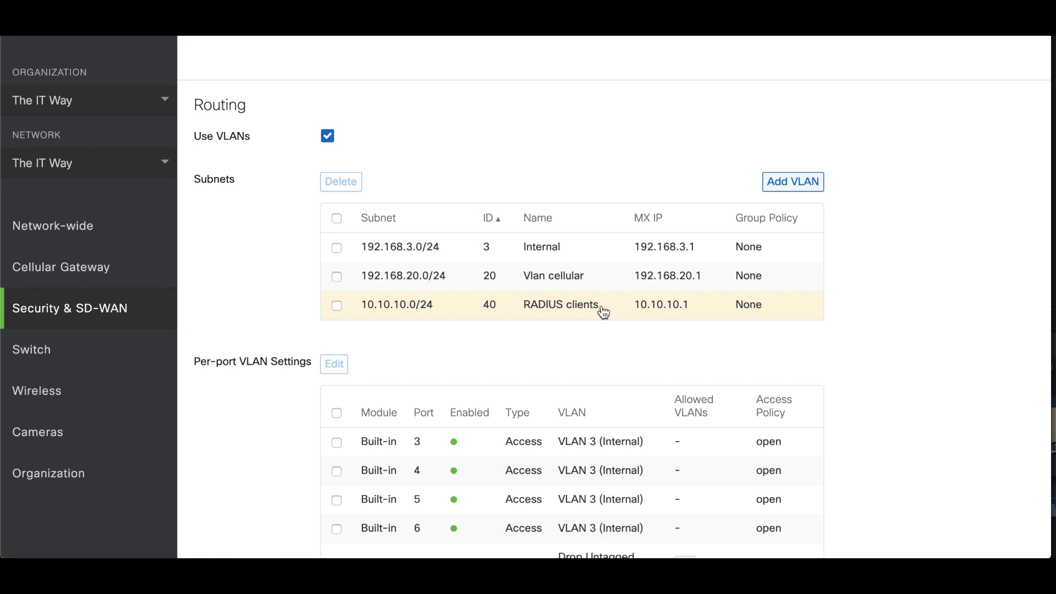
scroll(808, 360, down, 3)
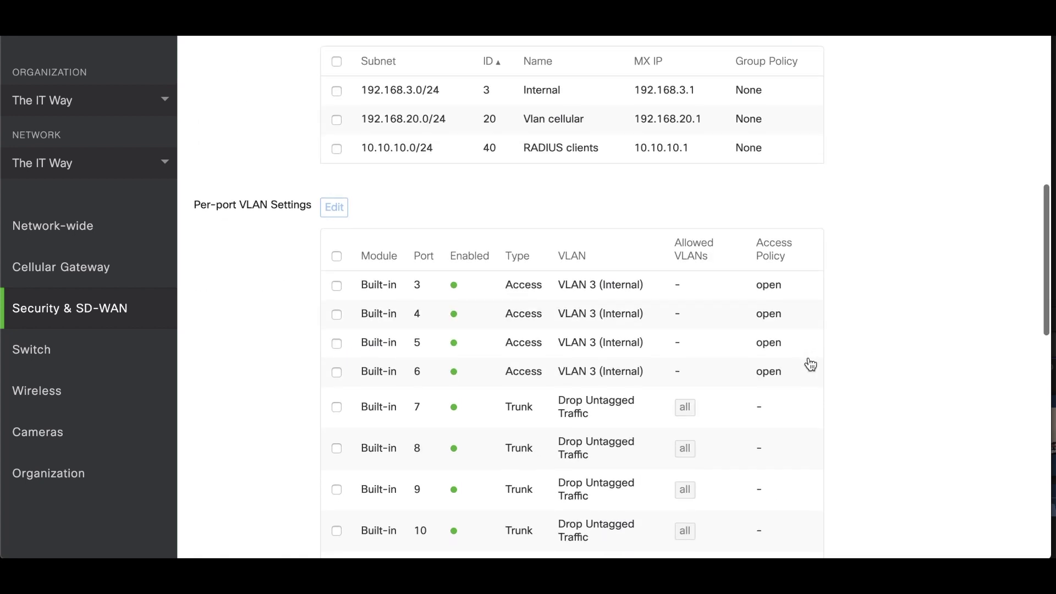
click(597, 397)
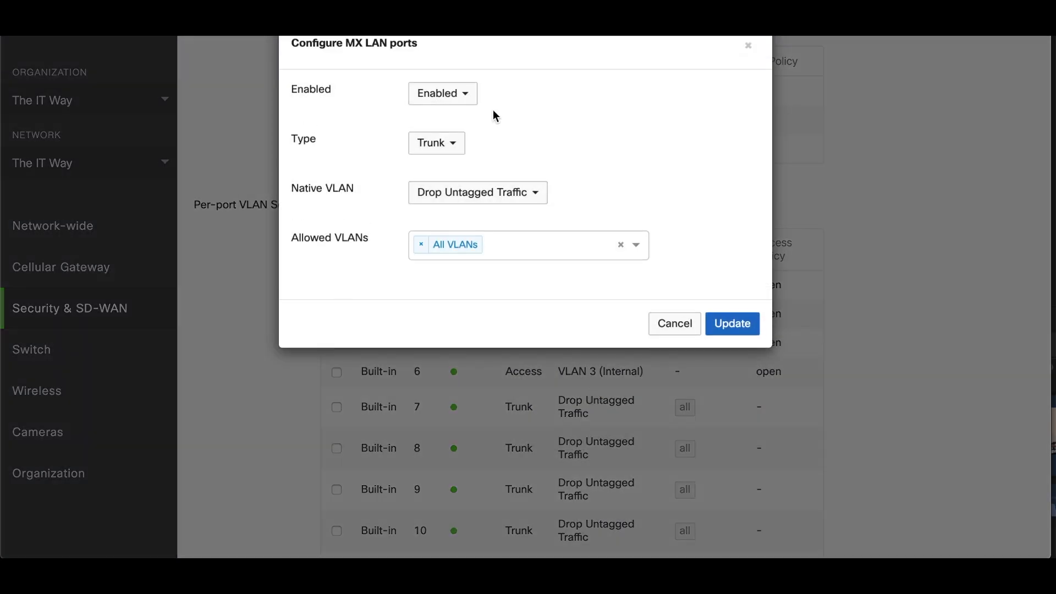
Make port 7 an Access port with an 802.1x access policy
click(449, 144)
click(460, 209)
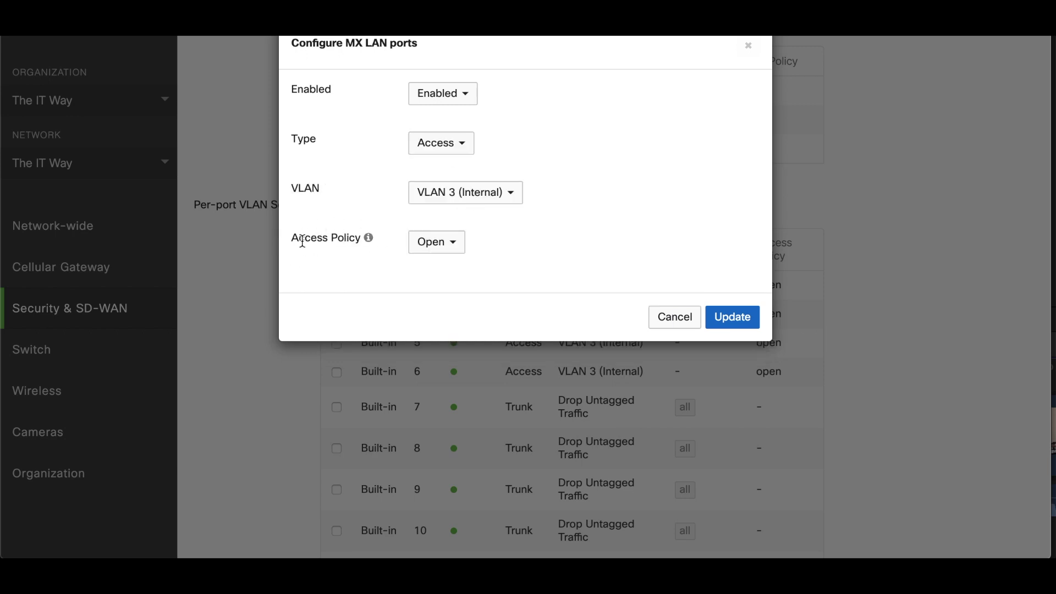
click(440, 250)
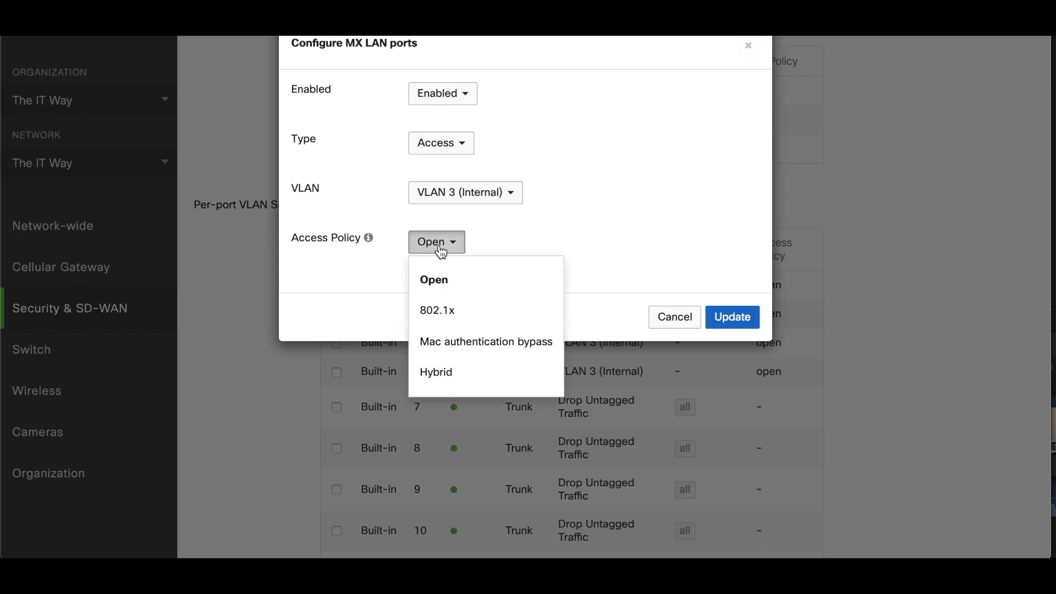
click(457, 312)
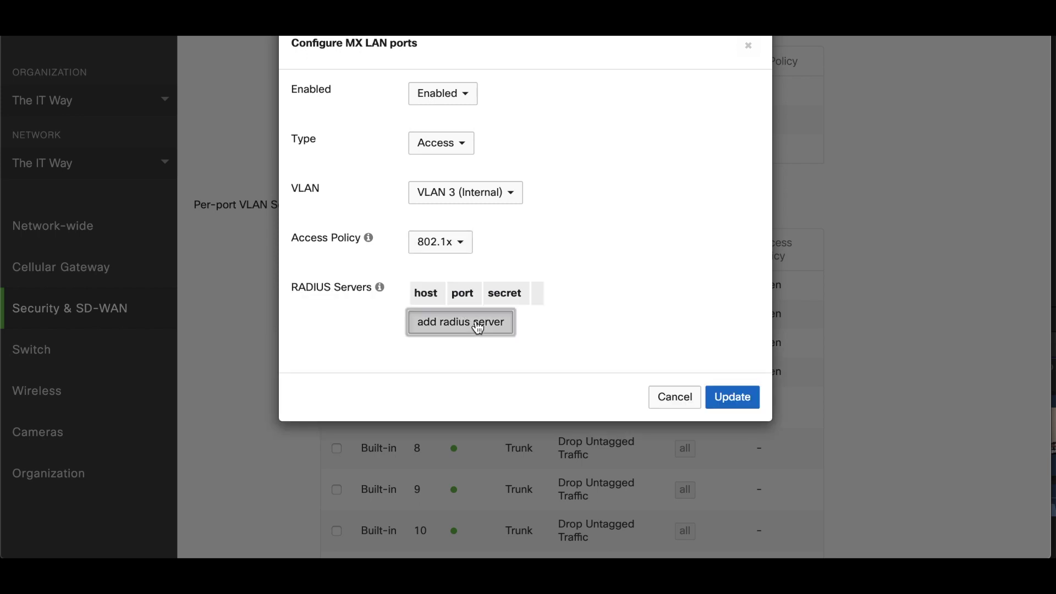
Add RADIUS server 192.168.2.251 on port 1812 with its shared secret, then update and save
click(477, 324)
click(452, 319)
text(192.1)
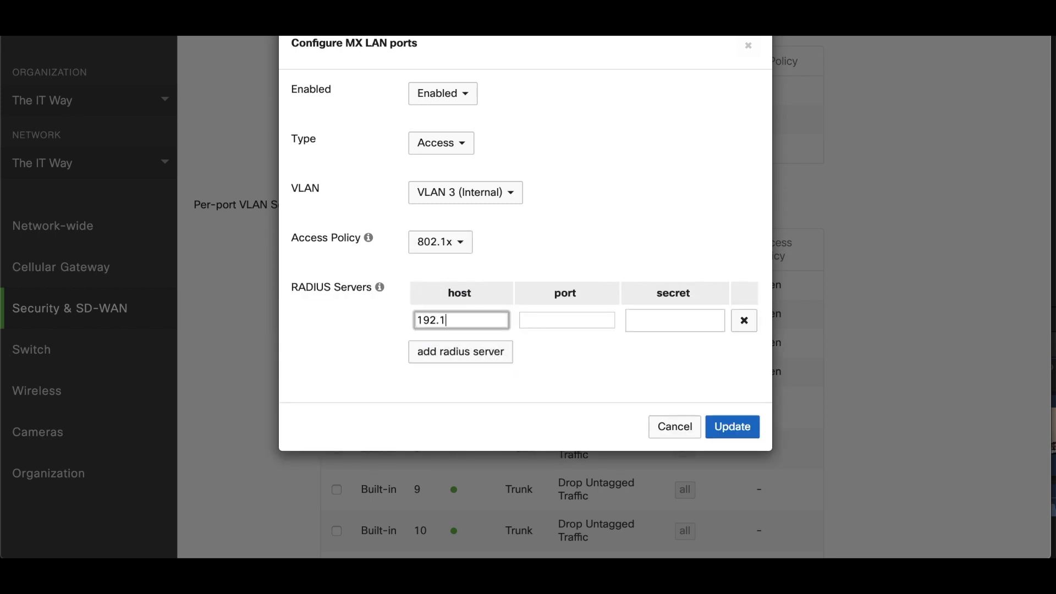
text(68.2.251)
click(541, 321)
text(1812)
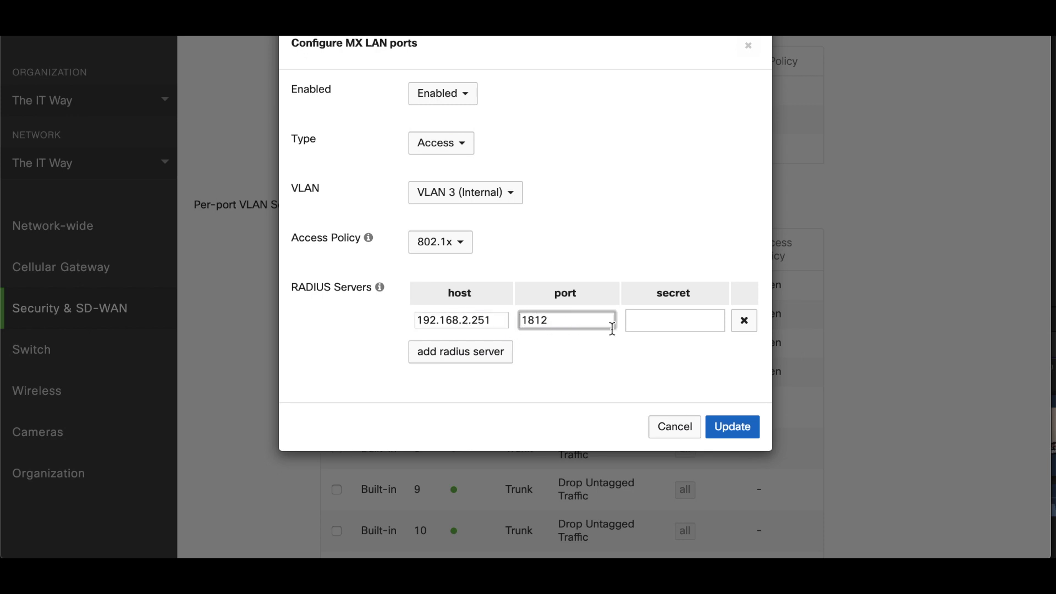
click(649, 328)
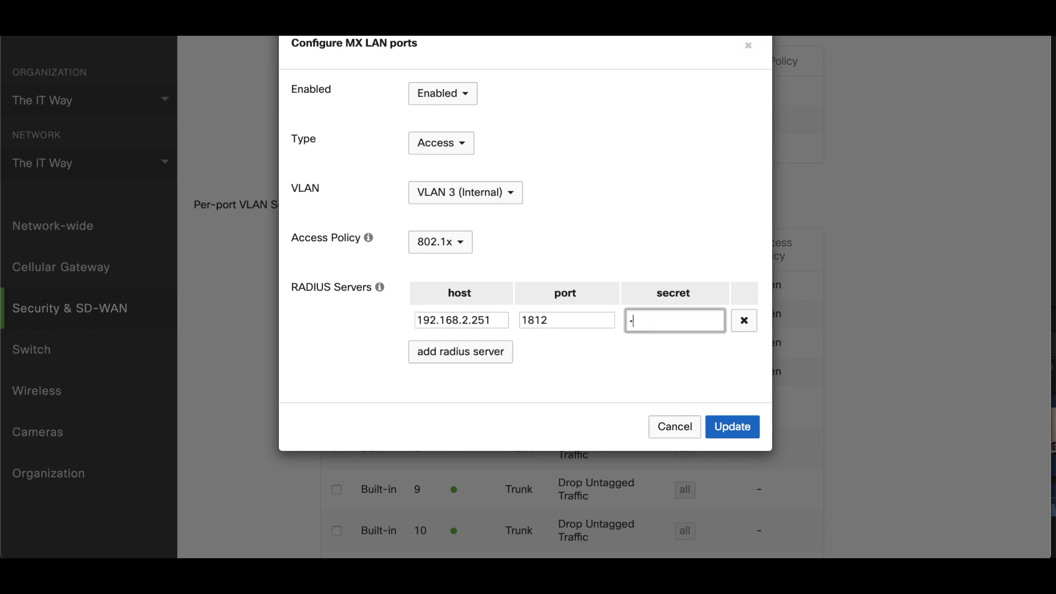
click(737, 427)
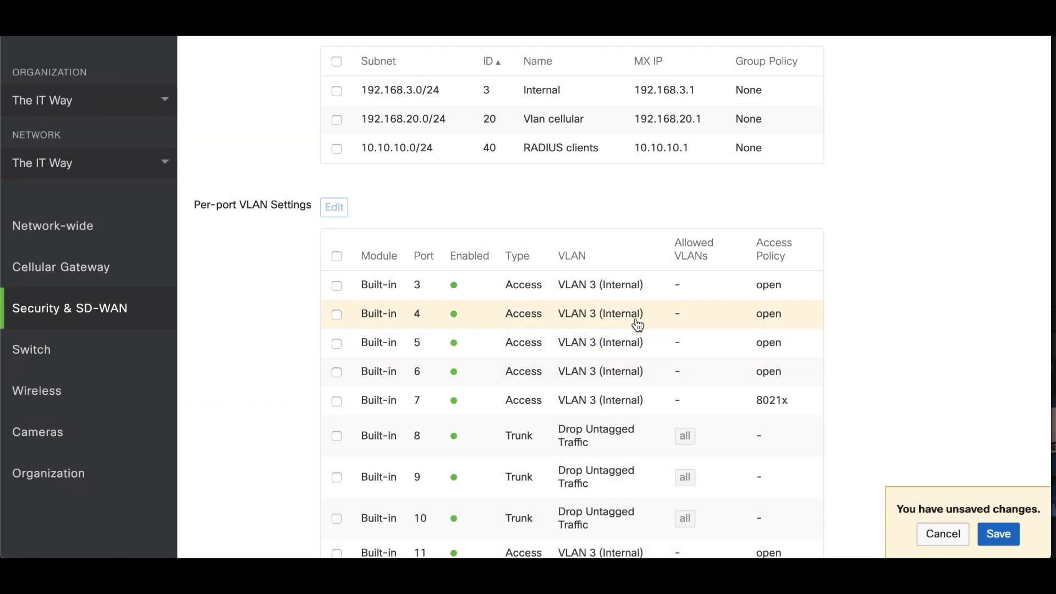
click(998, 534)
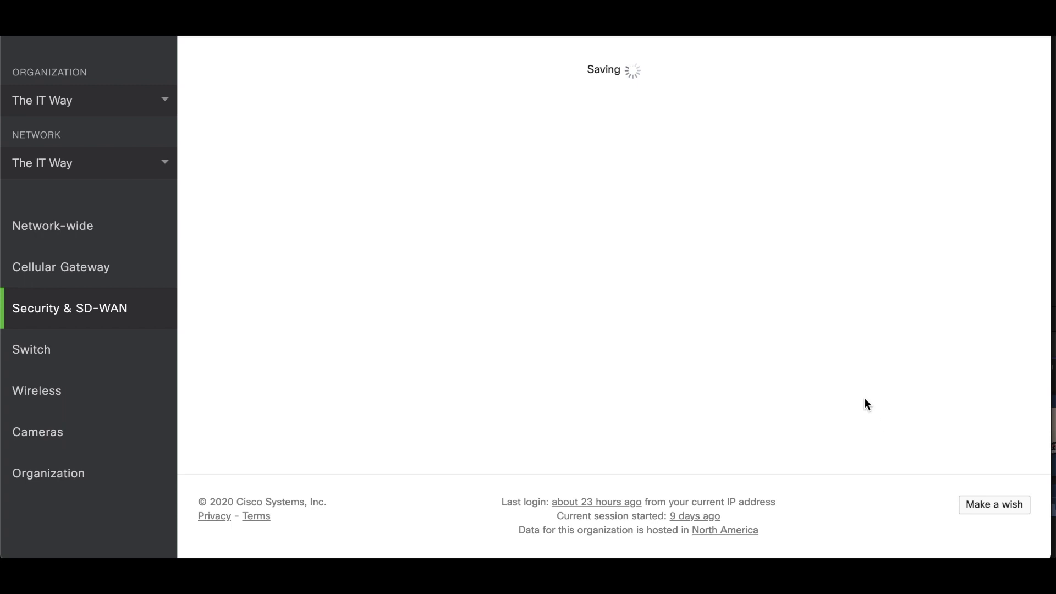
Reopen port 7 to confirm Access on VLAN 3 with 802.1x, then close without changes
scroll(783, 372, down, 10)
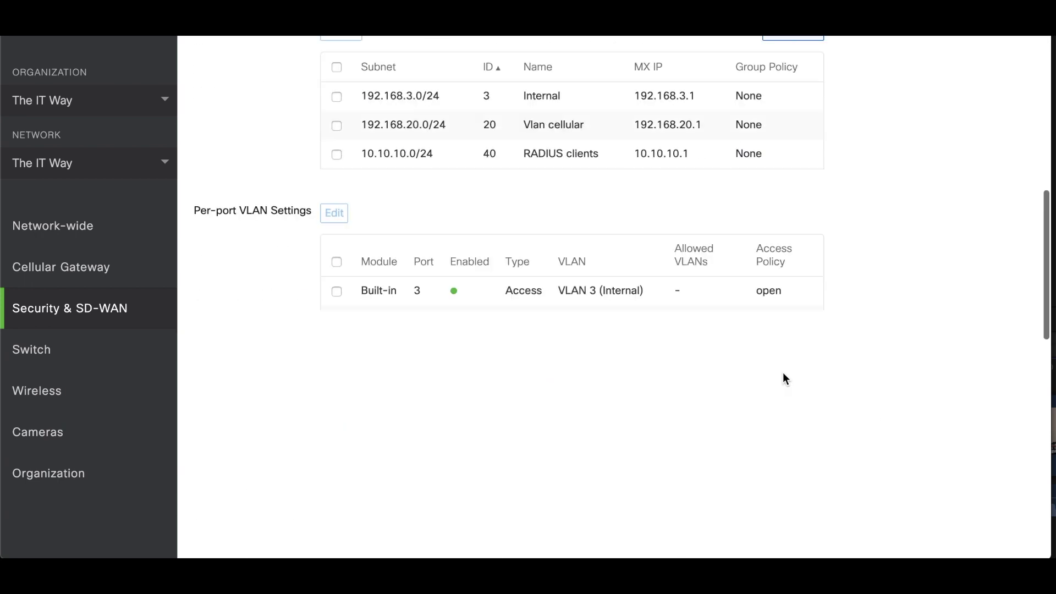
scroll(783, 377, down, 3)
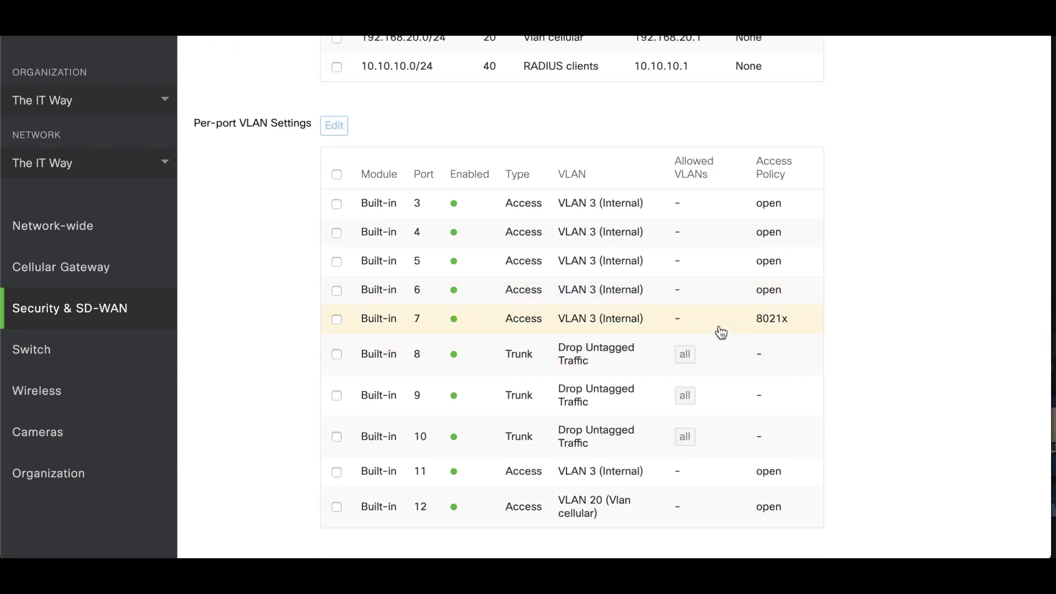
click(721, 332)
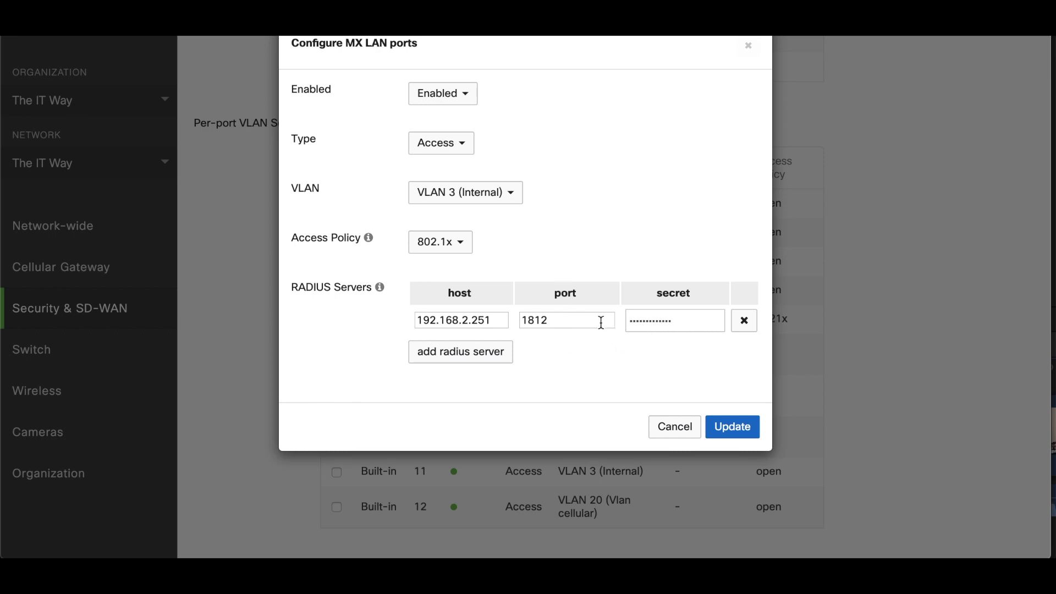
click(747, 45)
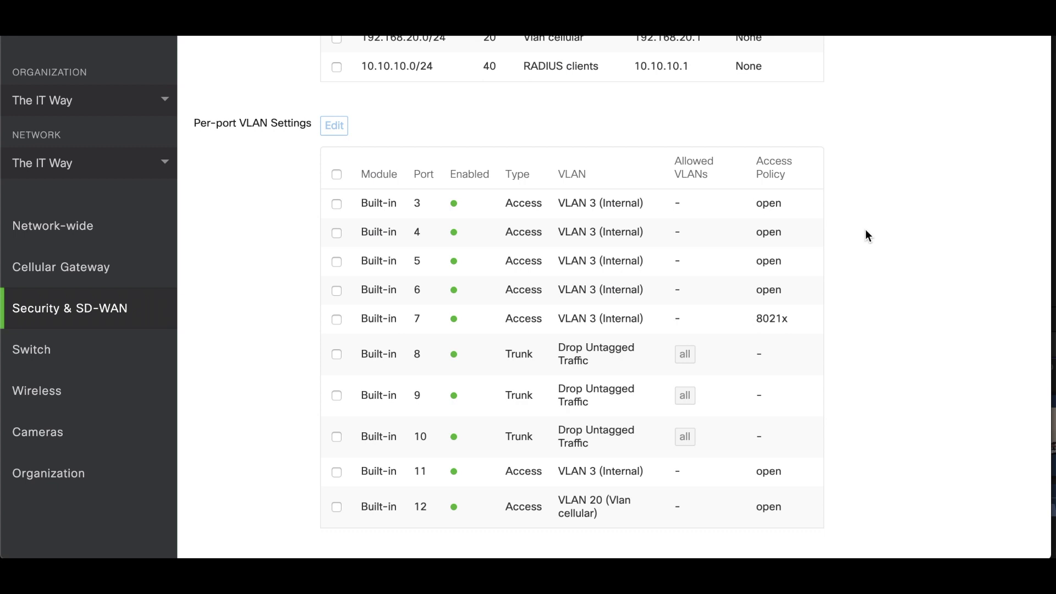
scroll(866, 236, down, 3)
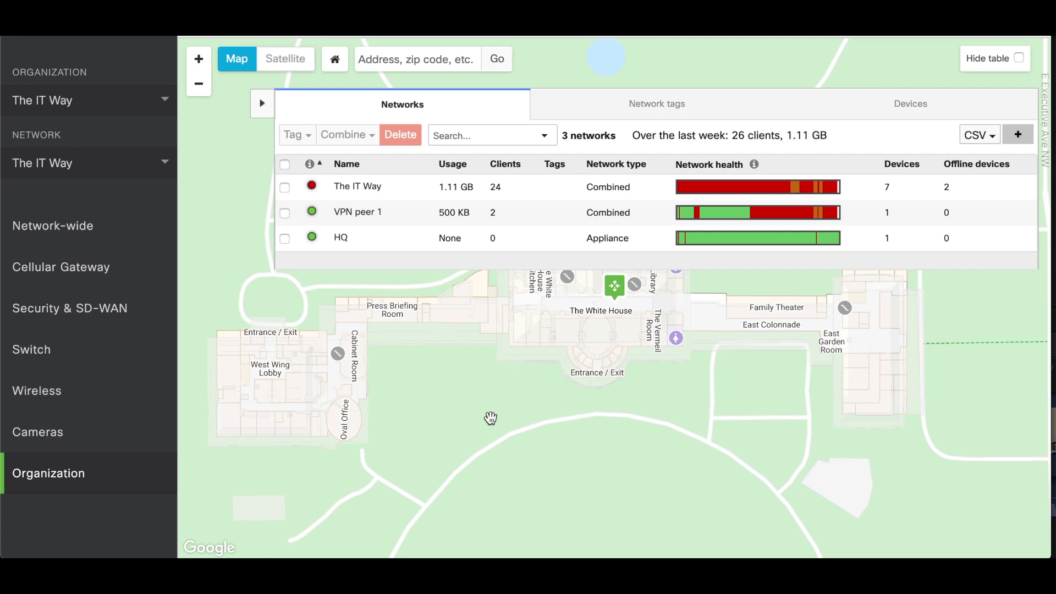
In Access control, set VLAN RADIUS clients (40) to Sign-on with my RADIUS server and add a server
mouse_move(114, 307)
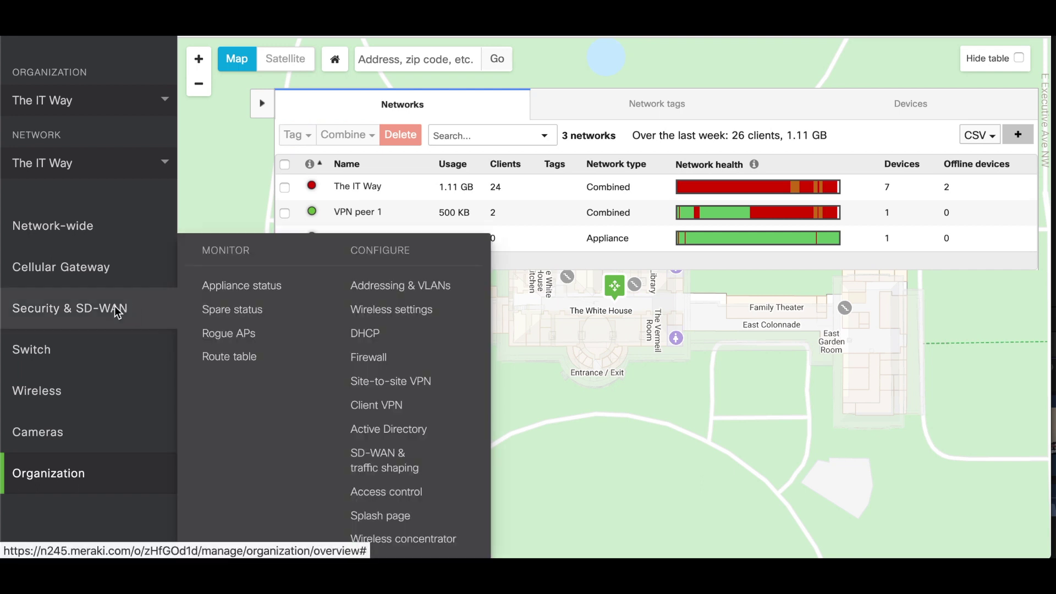
click(392, 497)
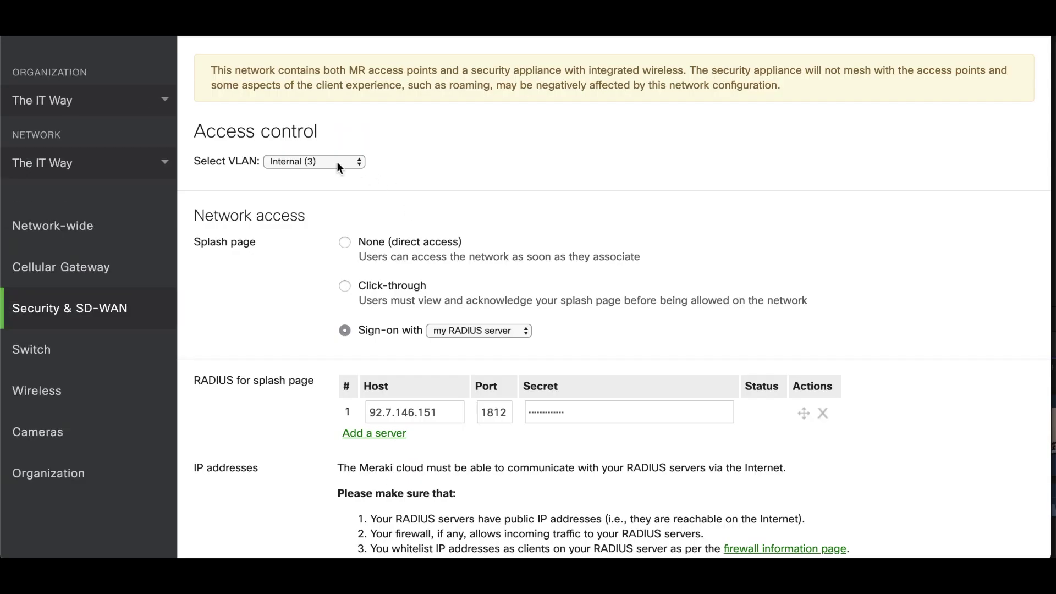
click(339, 167)
click(321, 188)
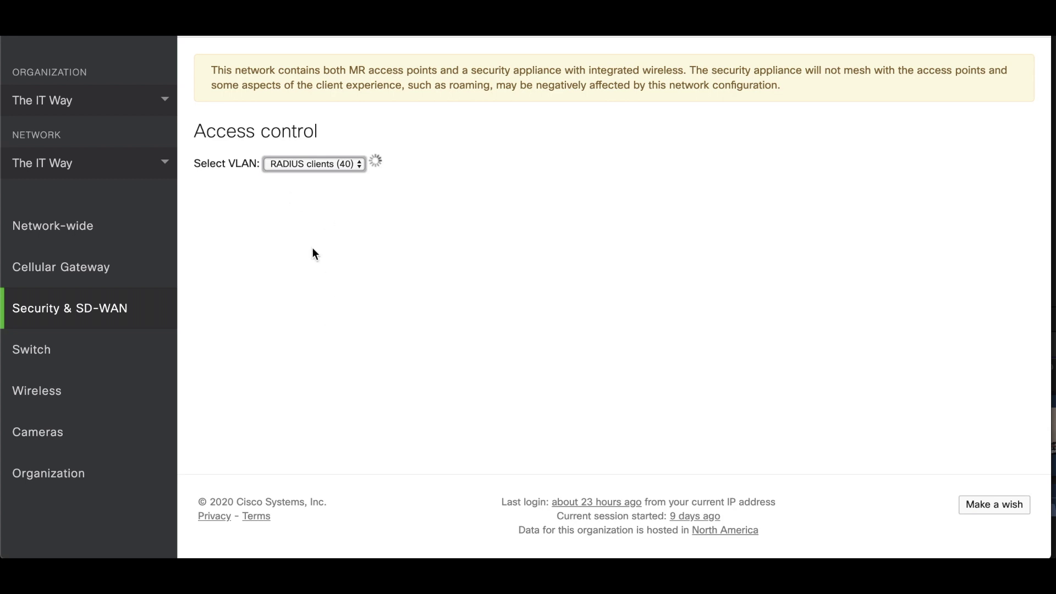
click(344, 331)
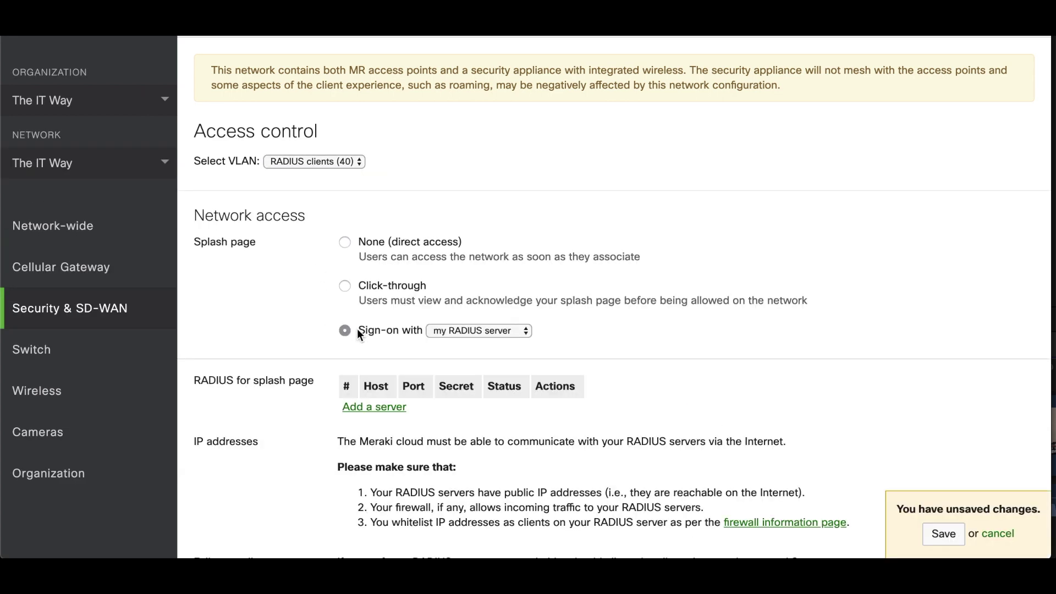
click(385, 407)
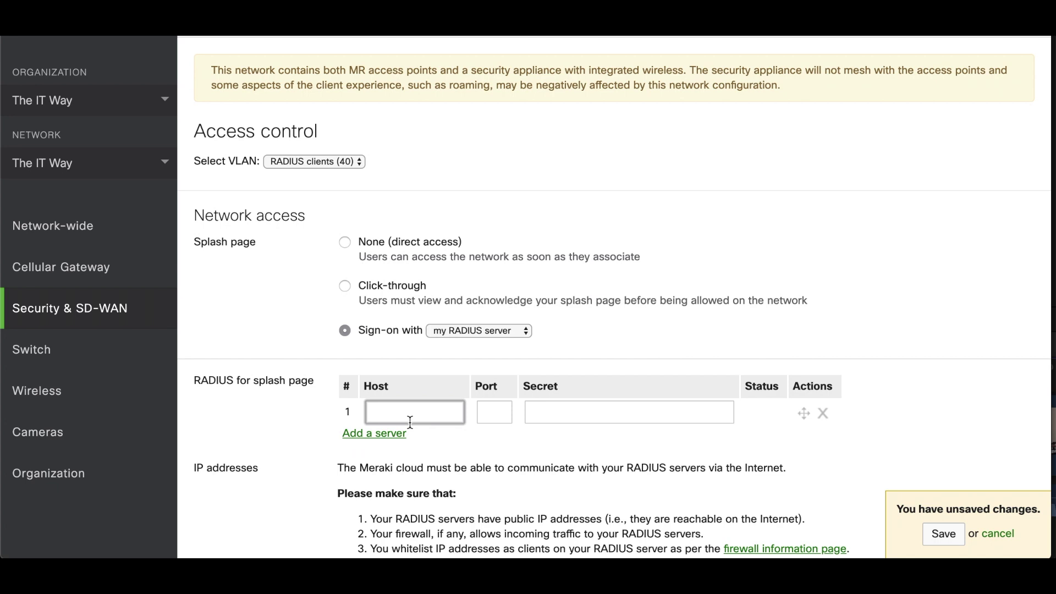
Enter splash-page RADIUS host 92.7.146.151, port 2525 and the shared secret, then save
text(92.7.146.151)
click(500, 412)
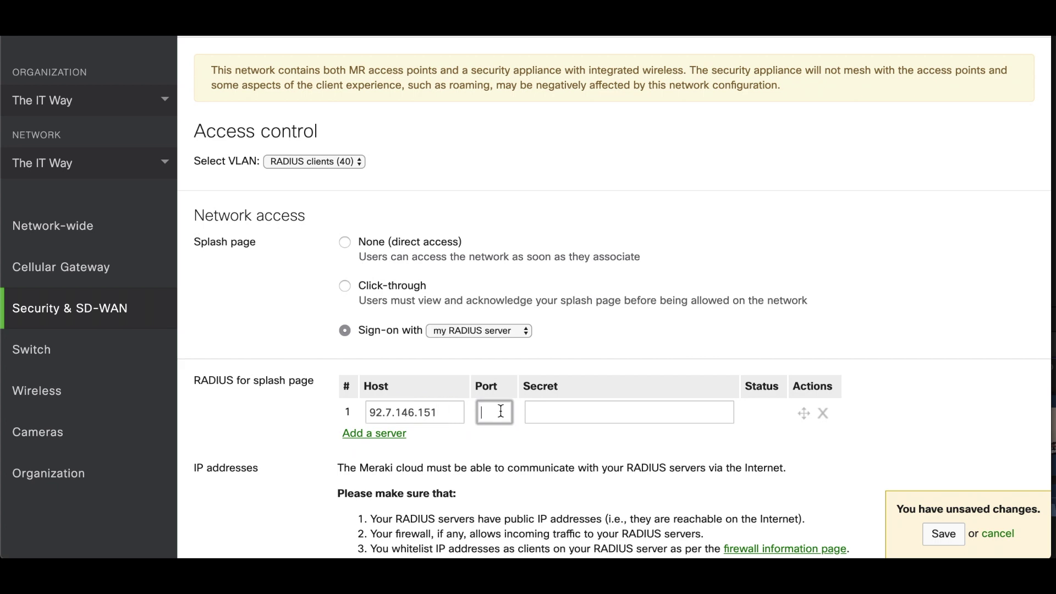
text(2525)
click(580, 416)
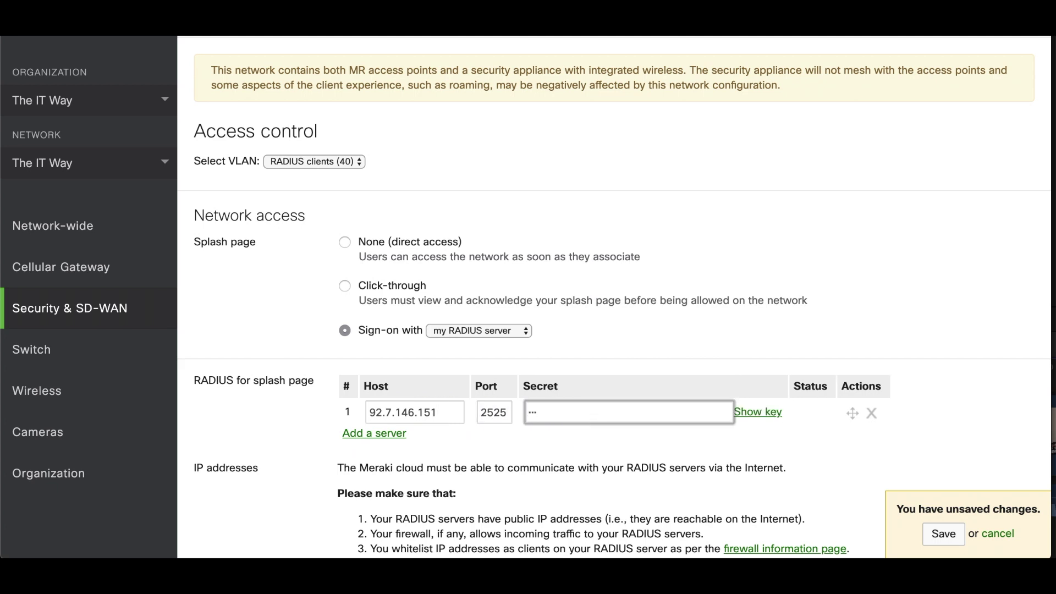
click(943, 534)
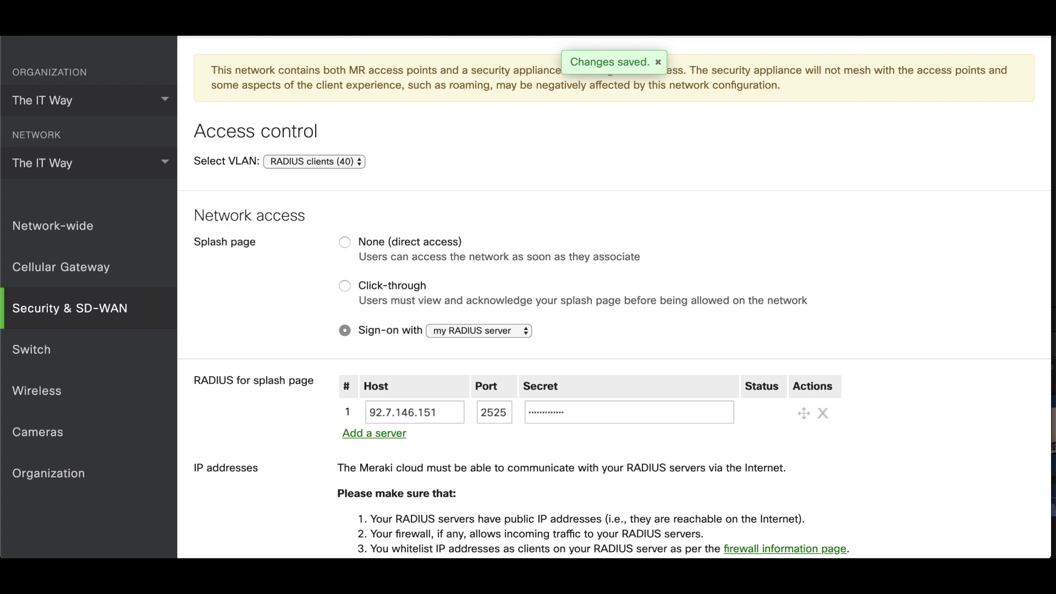
click(866, 22)
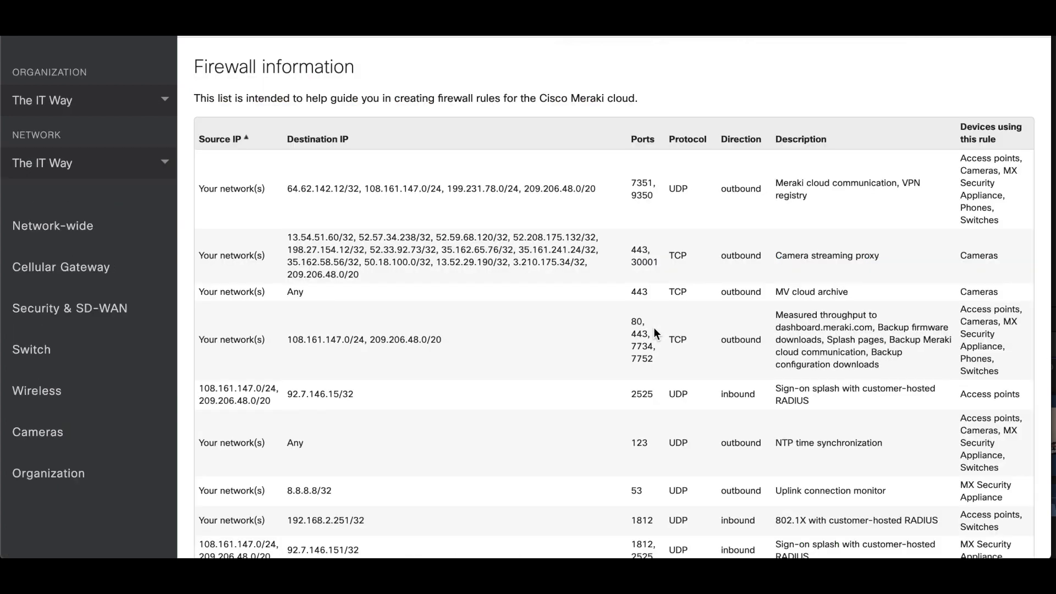
scroll(654, 330, down, 3)
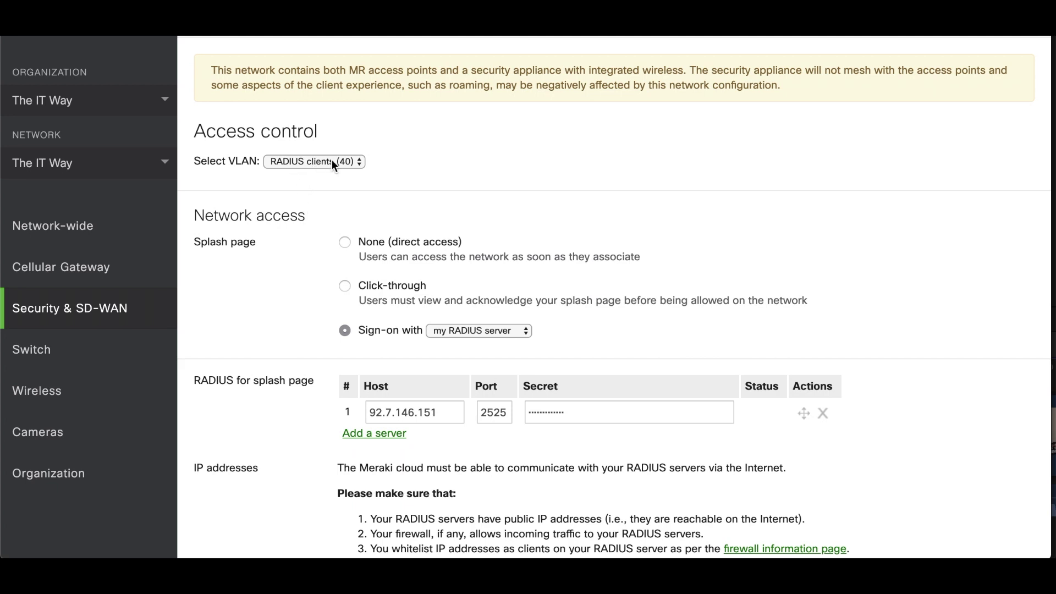
scroll(306, 279, down, 3)
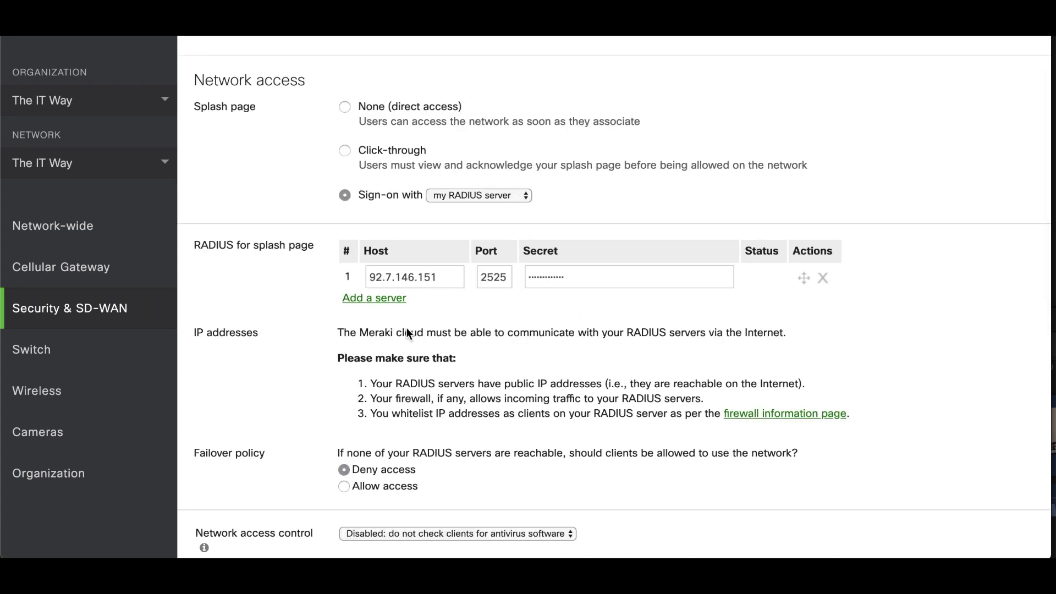